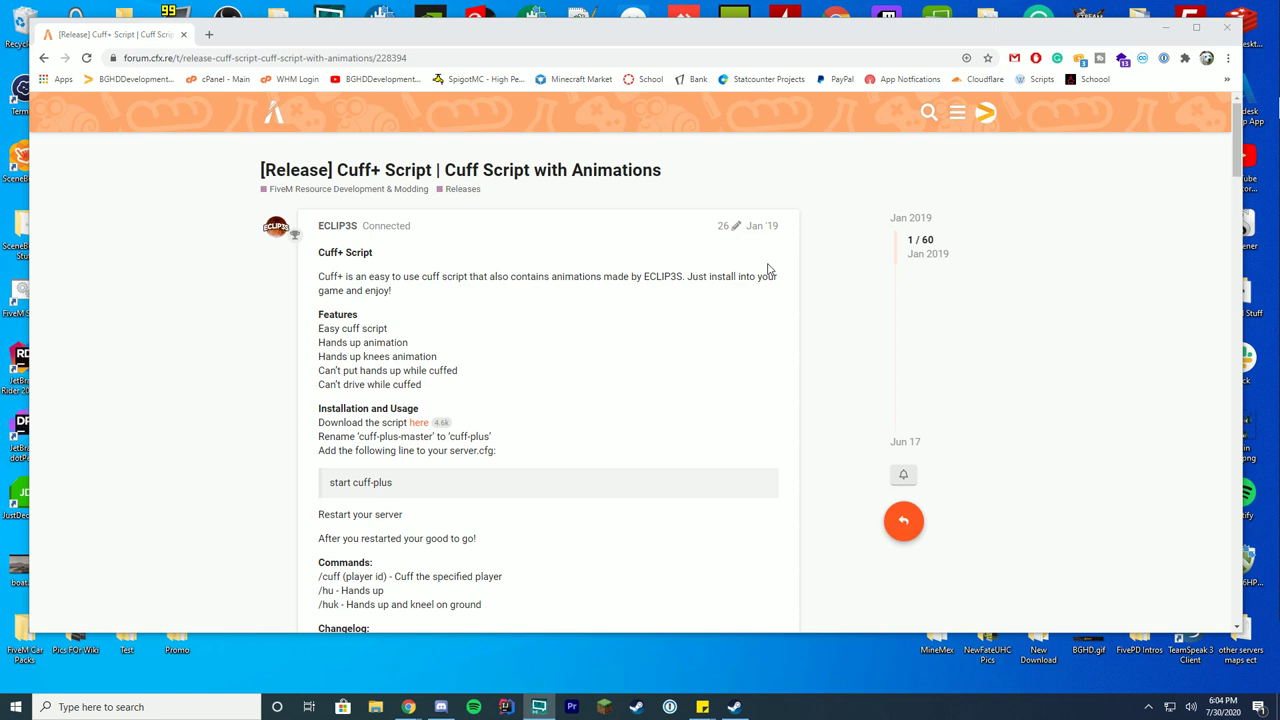
- Follow the download link in the Cuff+ forum post to its GitHub repository and download the code as a ZIP
scroll(648, 320, down, 2)
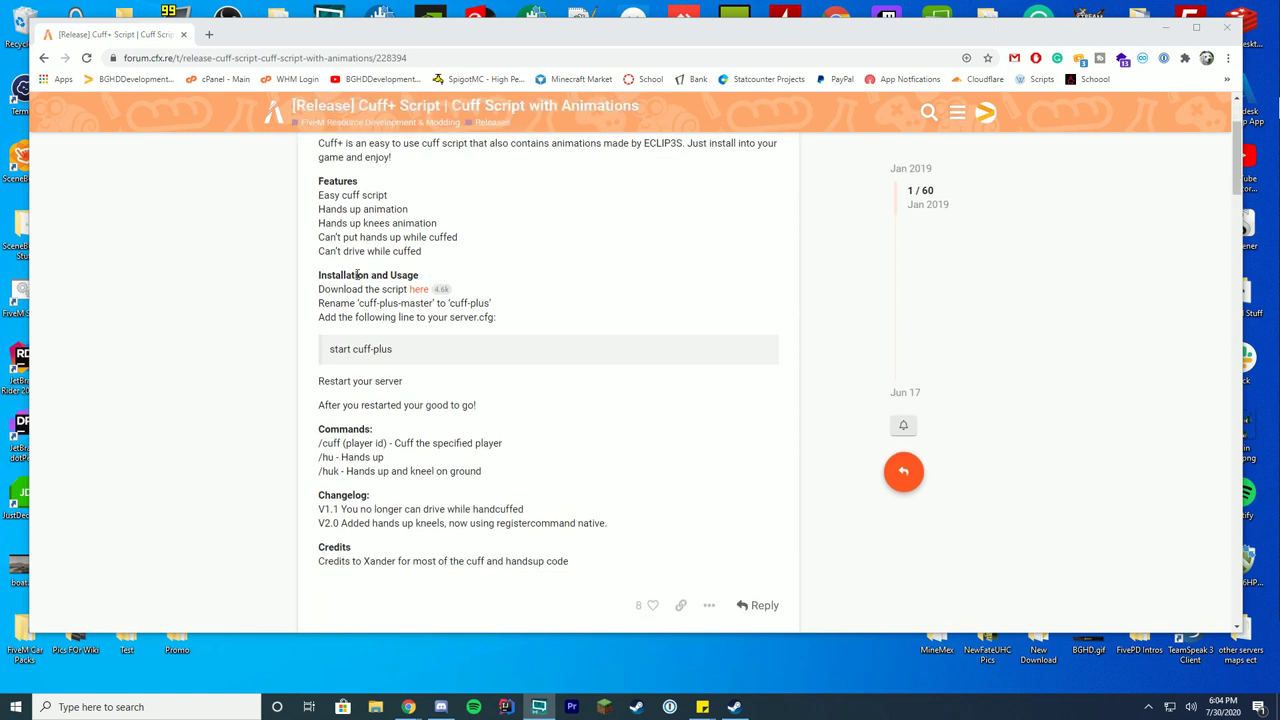
drag(318, 289, 383, 291)
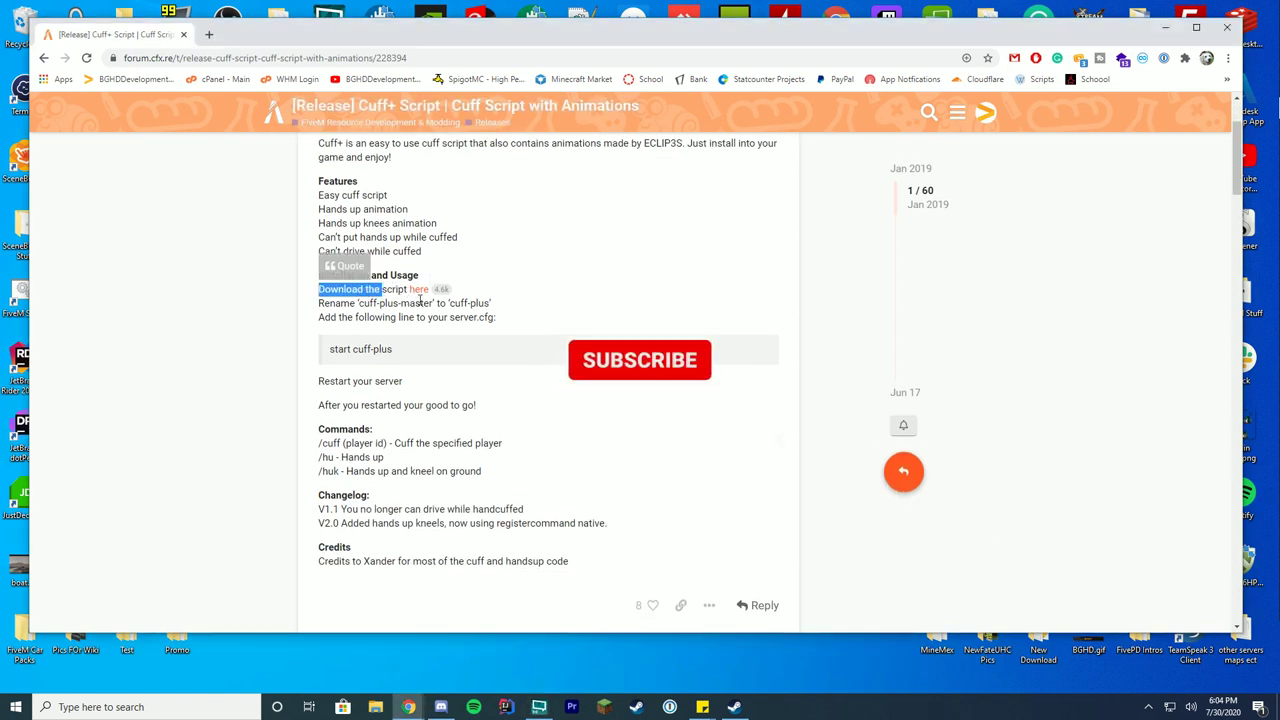
click(417, 294)
click(418, 290)
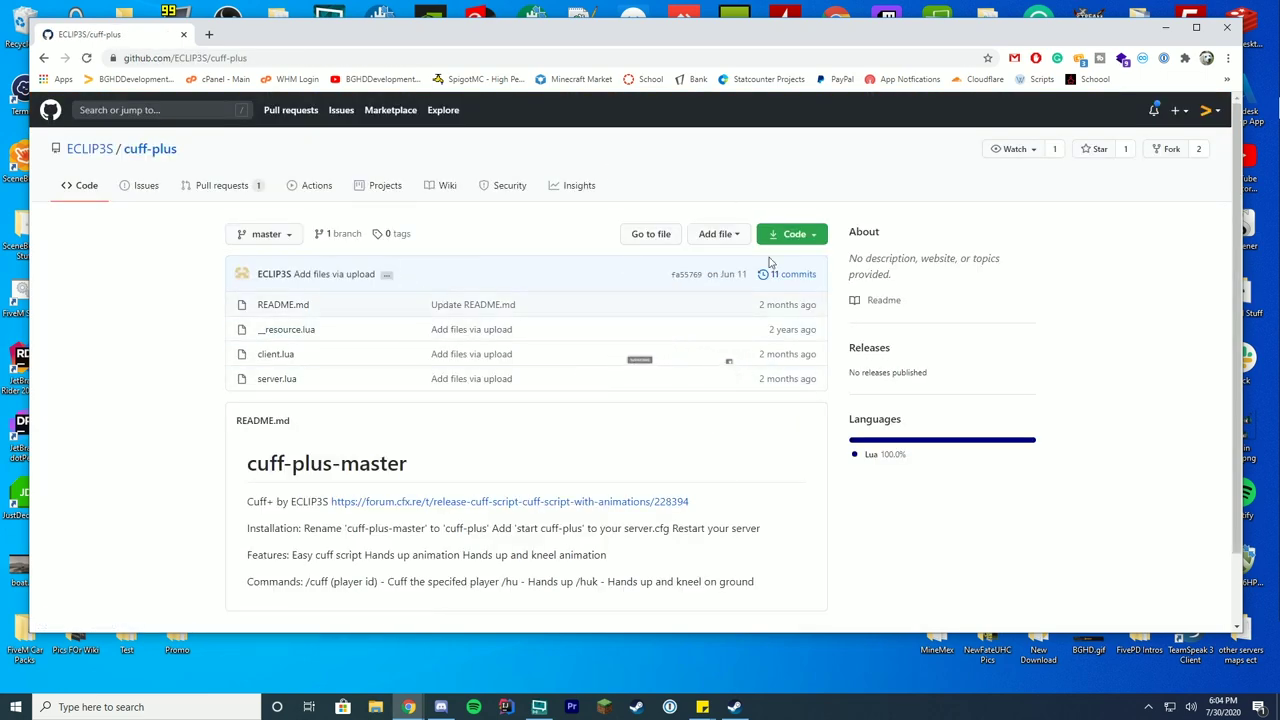
click(810, 233)
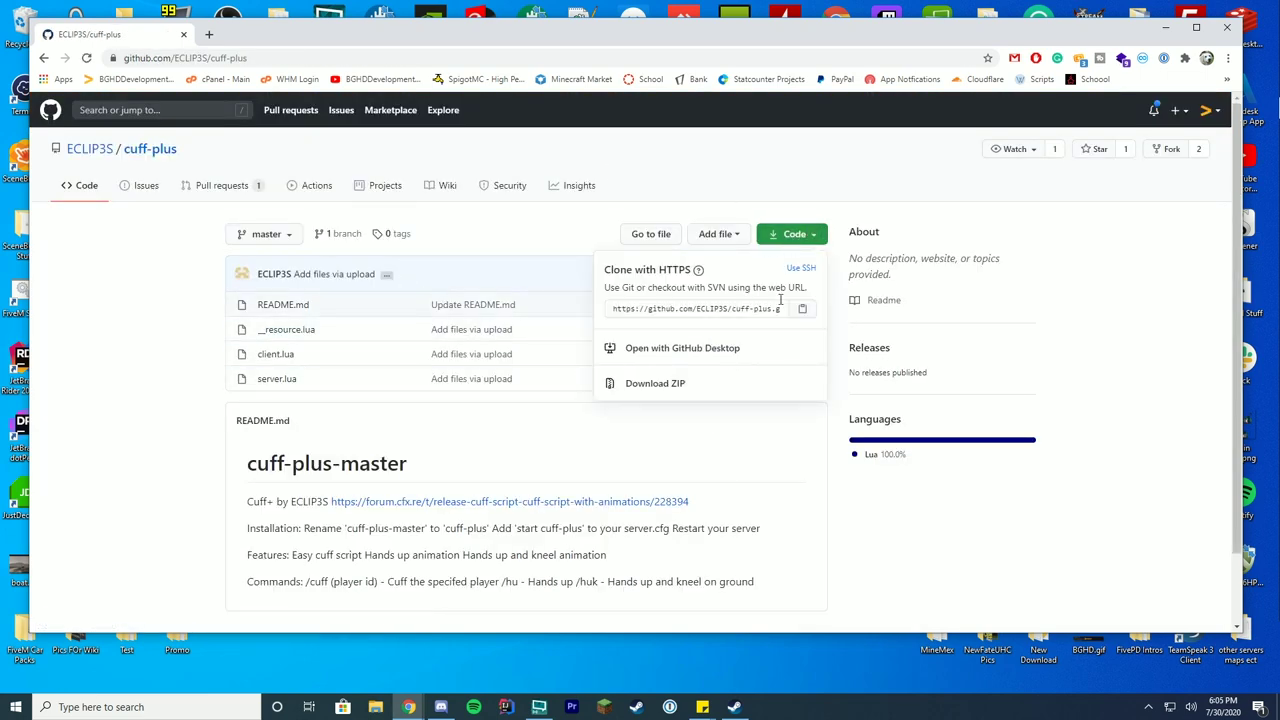
click(686, 385)
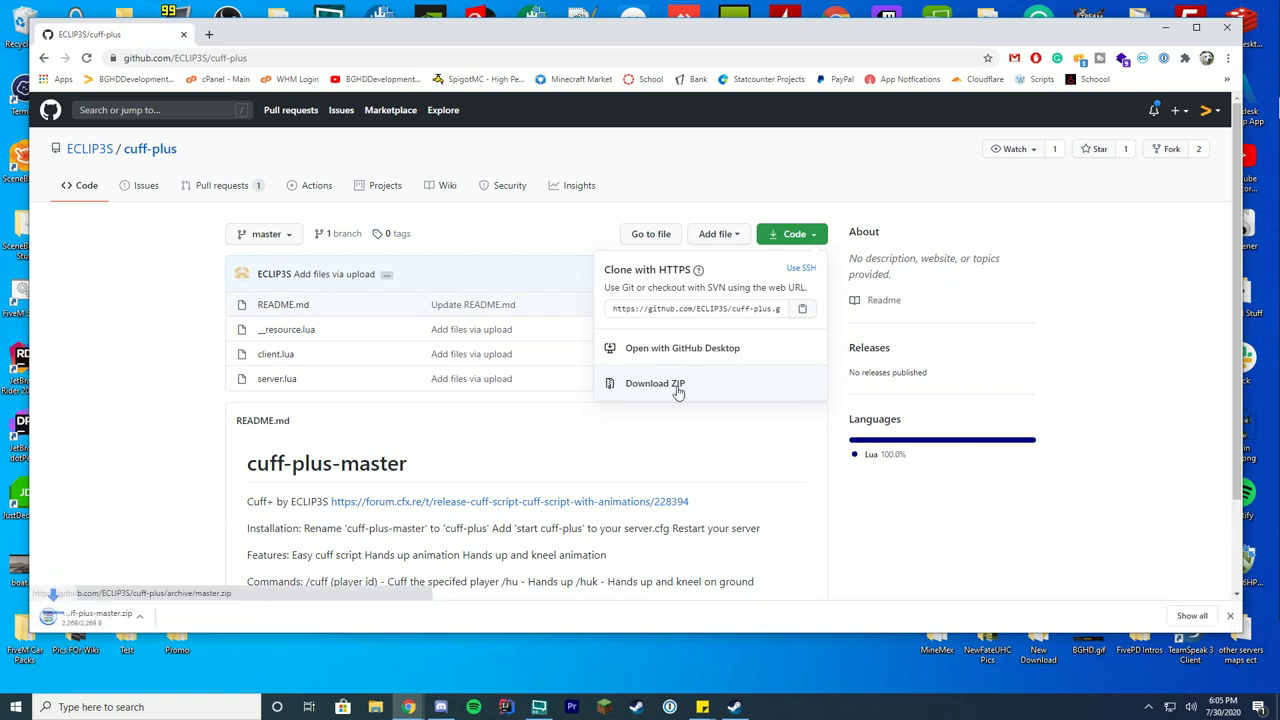
- Open the downloaded cuff-plus-master.zip and check the files in its cuff-plus-master folder, returning to the archive root
click(88, 629)
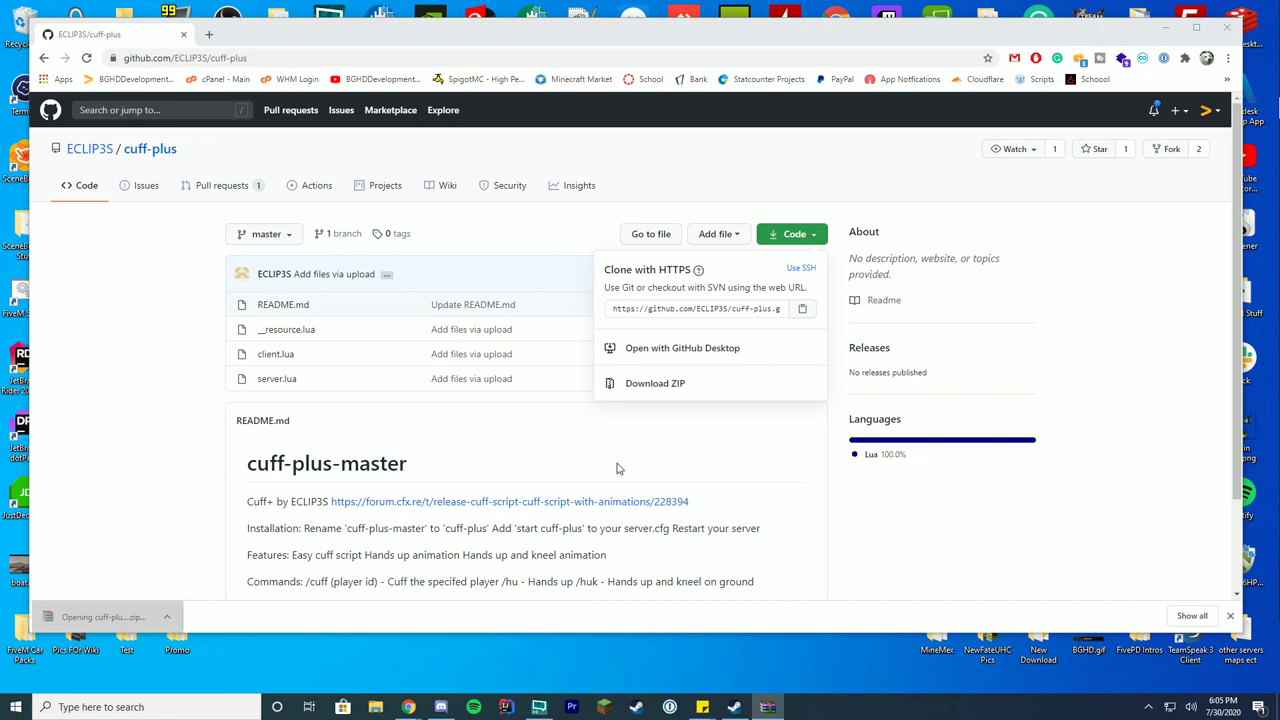
drag(623, 157, 513, 156)
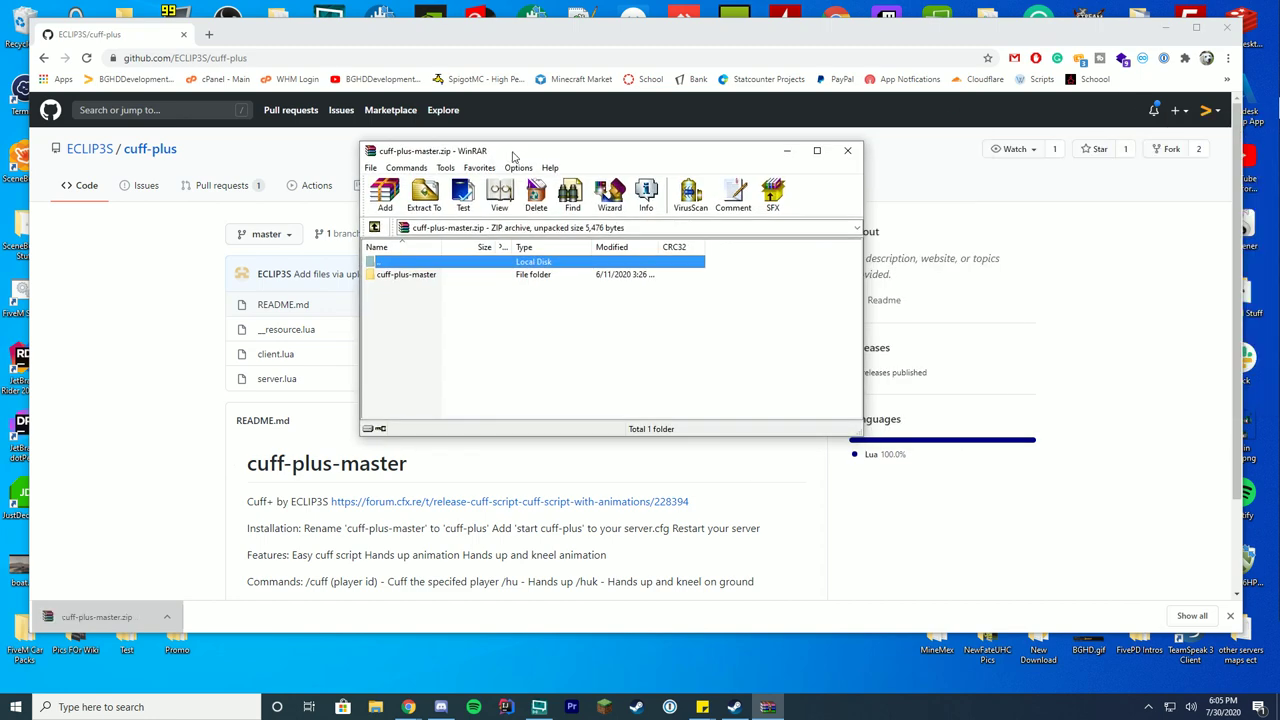
double_click(399, 277)
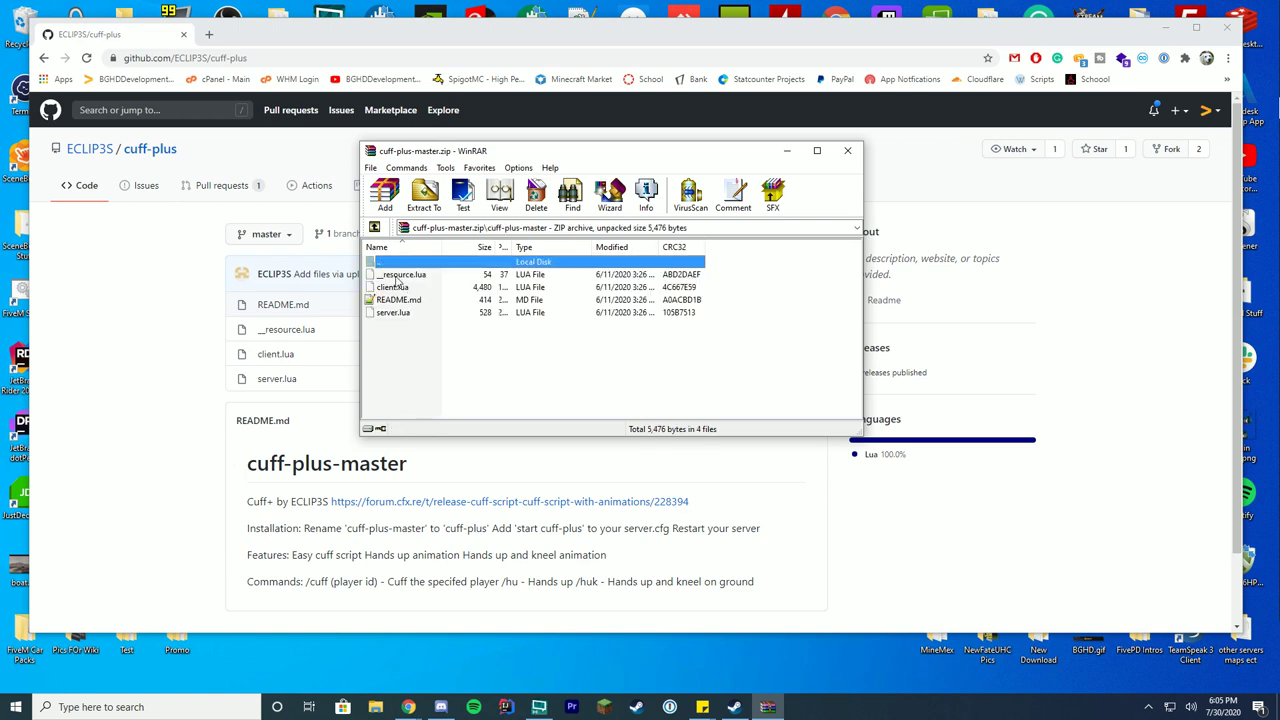
double_click(411, 262)
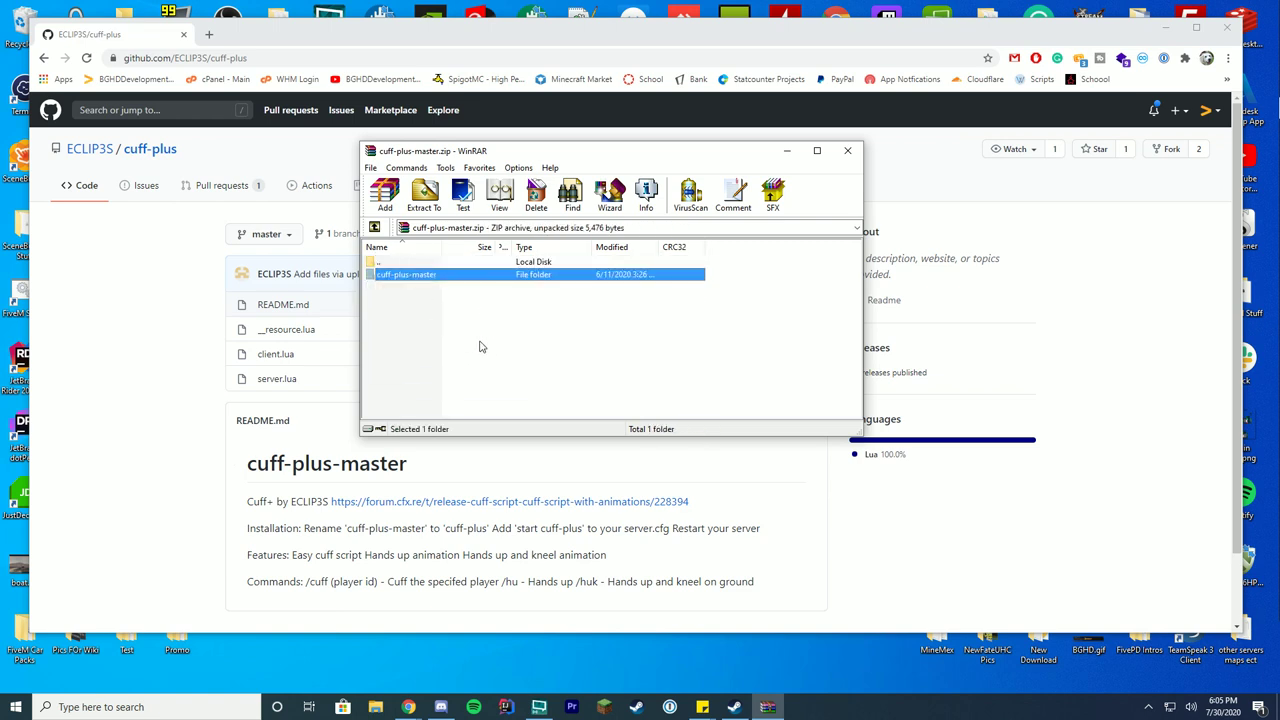
- Extract the cuff-plus-master folder from the archive into the FiveM server-data resources folder
click(1167, 28)
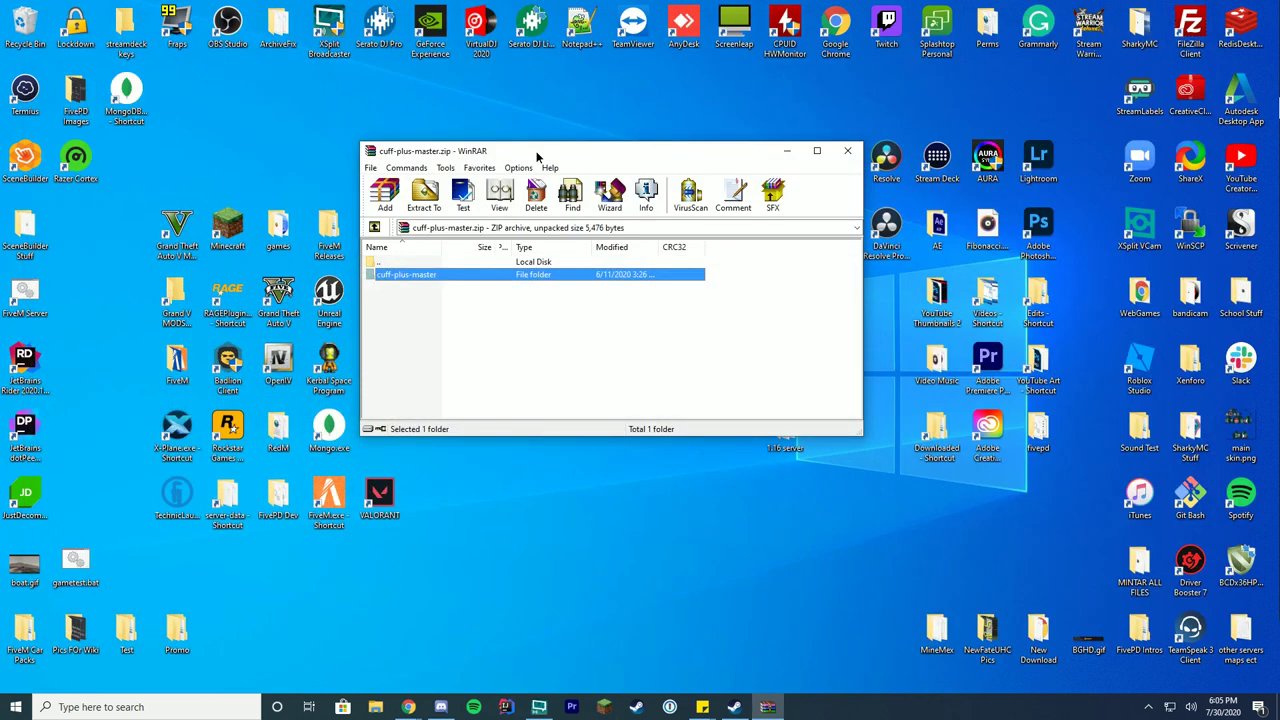
drag(537, 157, 815, 153)
double_click(227, 500)
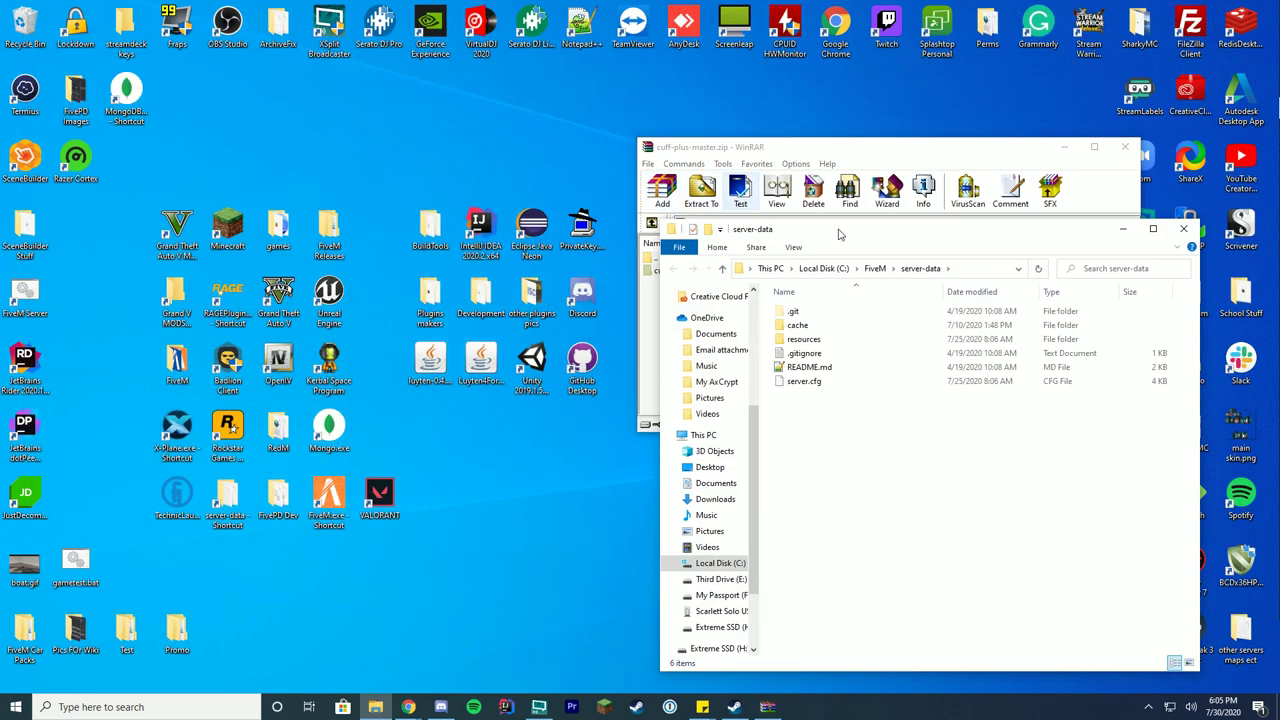
drag(839, 234, 259, 182)
double_click(223, 288)
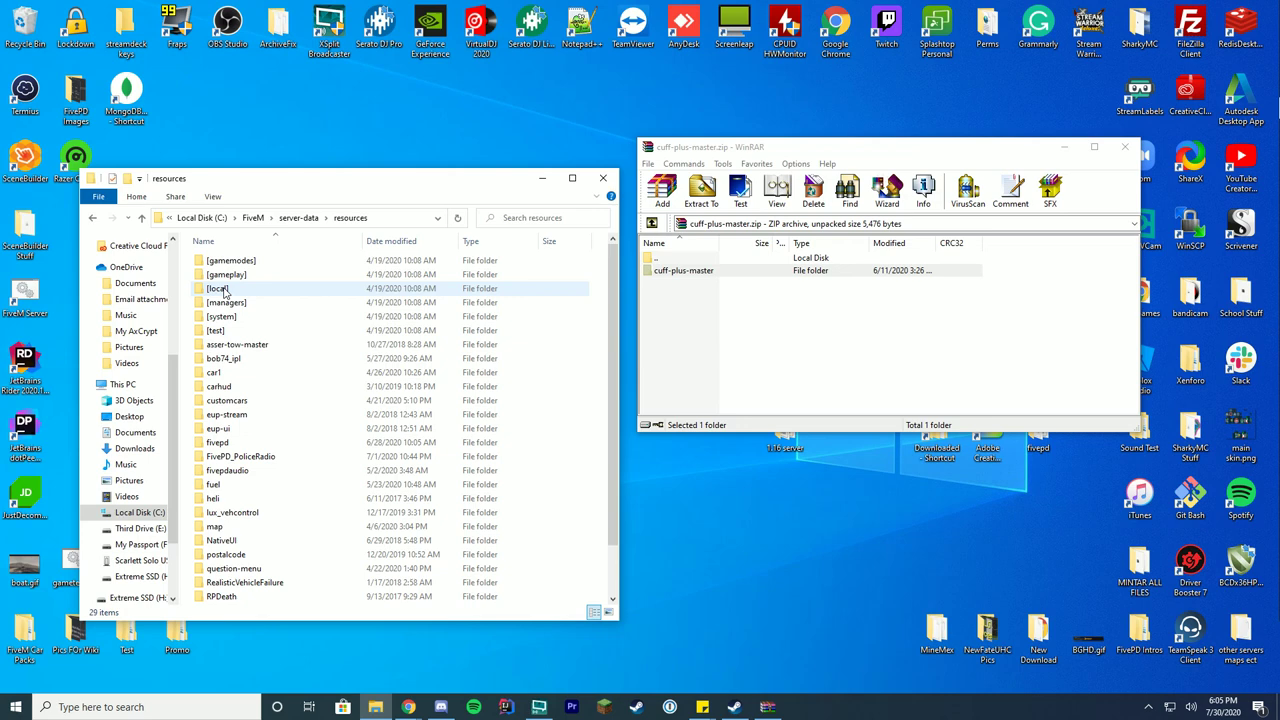
drag(405, 181, 333, 153)
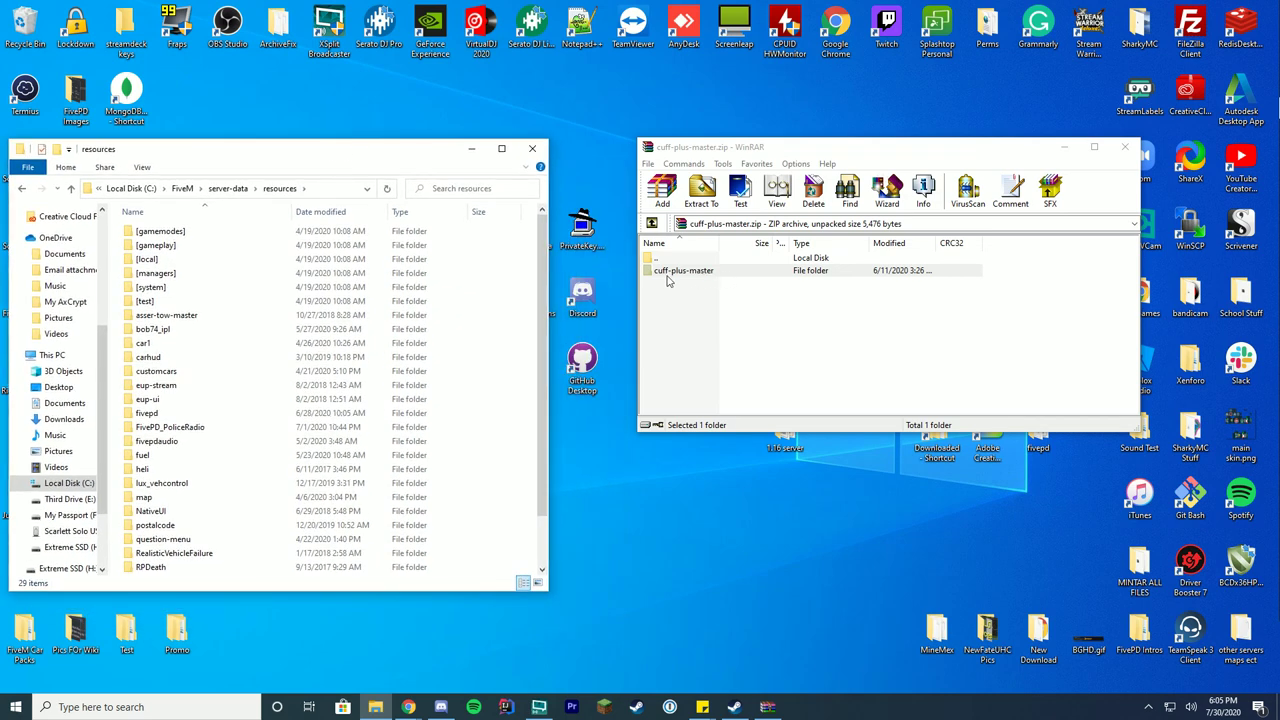
drag(668, 281, 530, 263)
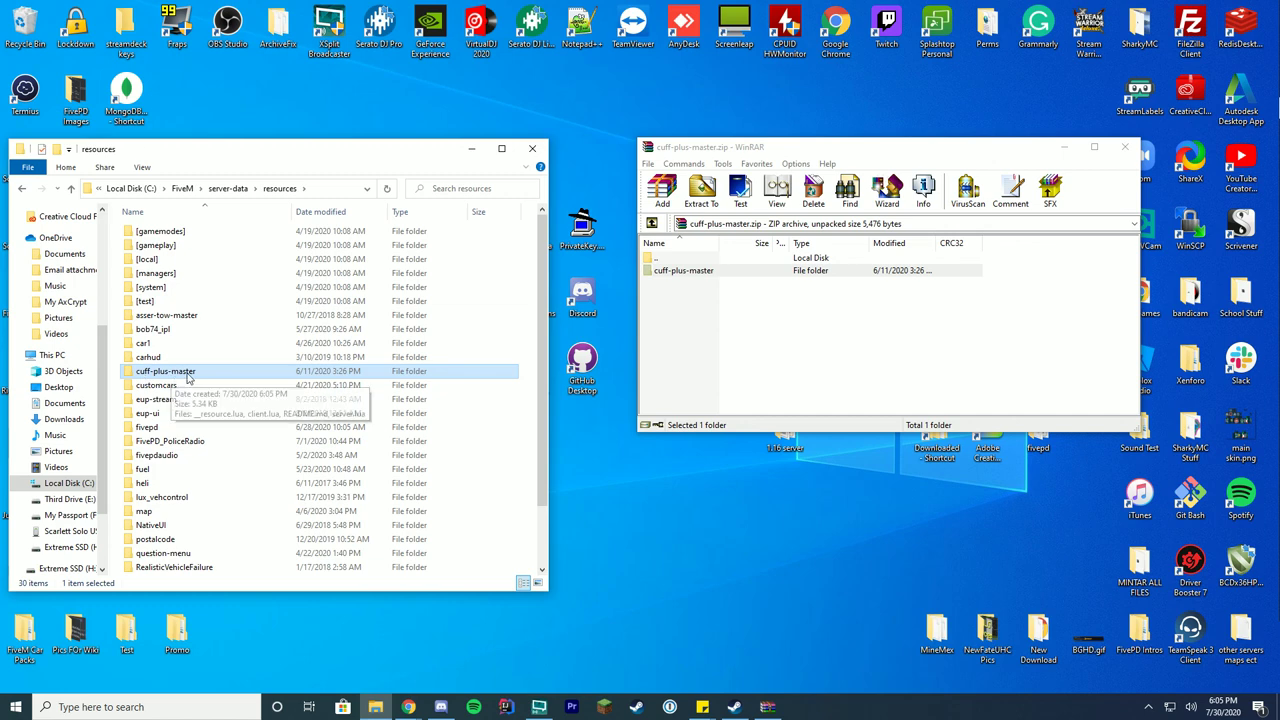
- Close the archive and rename the cuff-plus-master folder in resources to cuff-plus
click(1125, 147)
drag(383, 162, 828, 125)
right_click(627, 348)
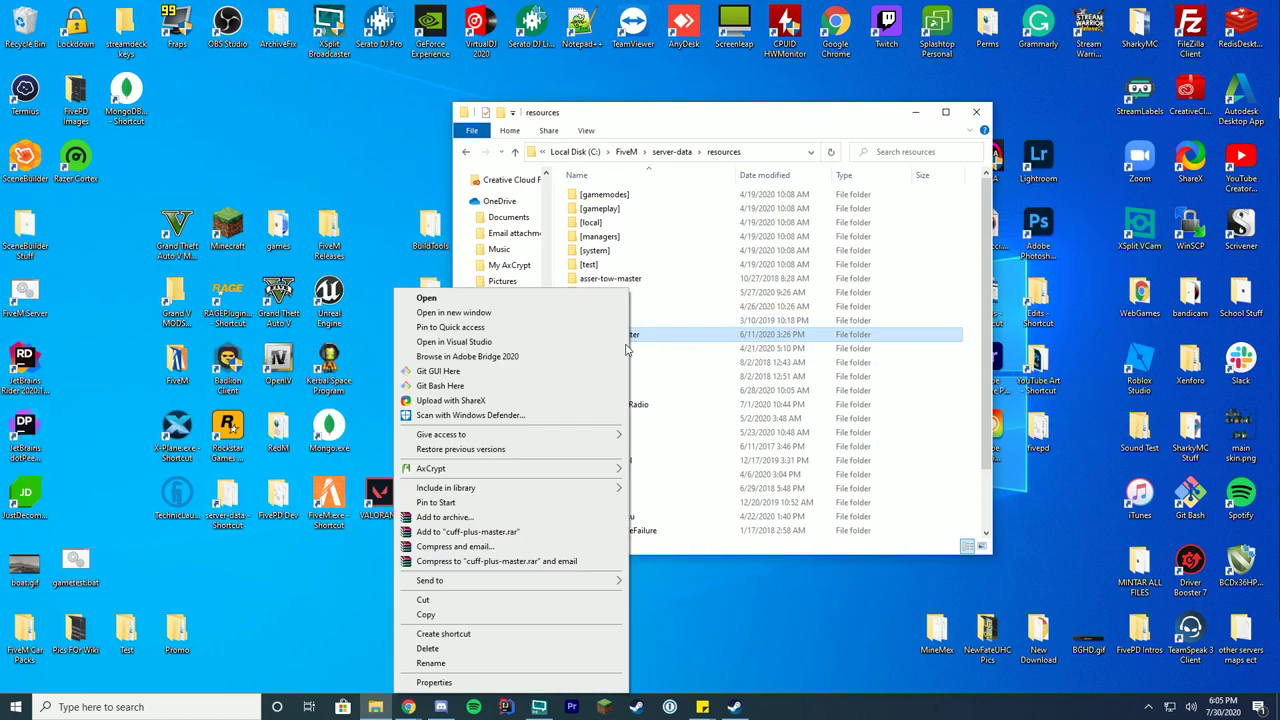
click(428, 663)
key(End)
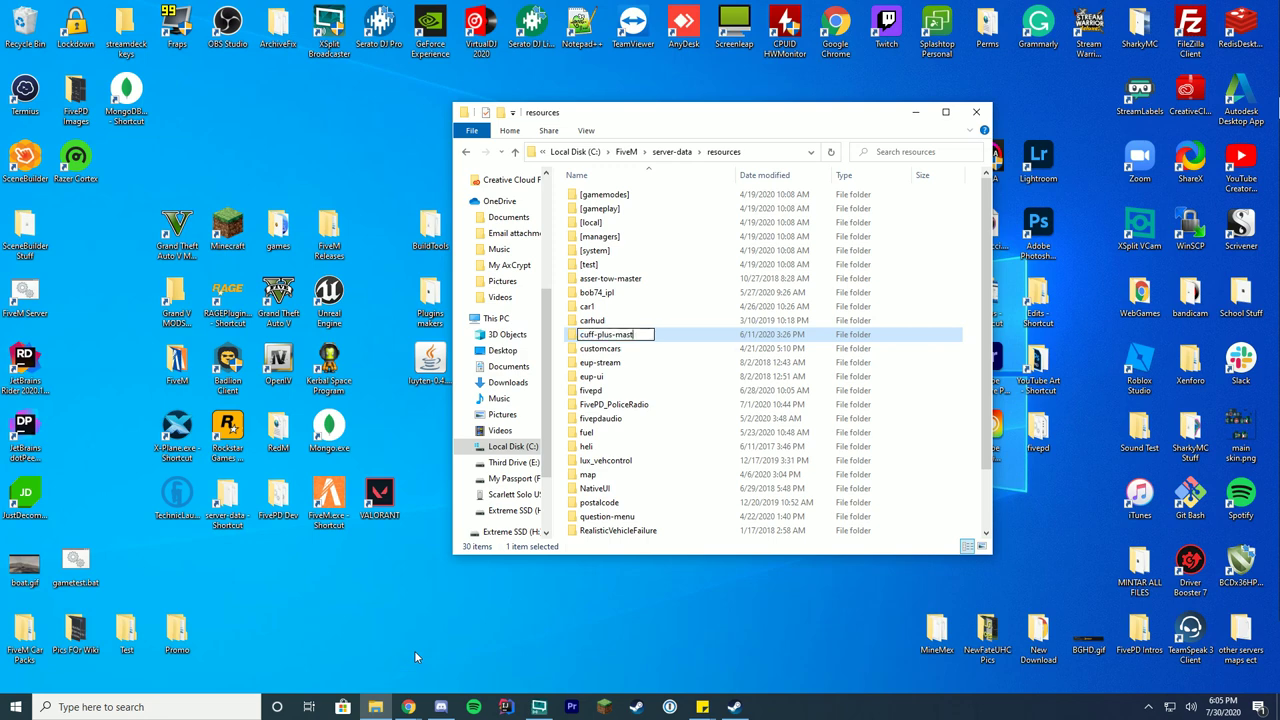
key(BackSpace)
key(BackSpace)
key(BackSpace)
key(BackSpace)
key(Return)
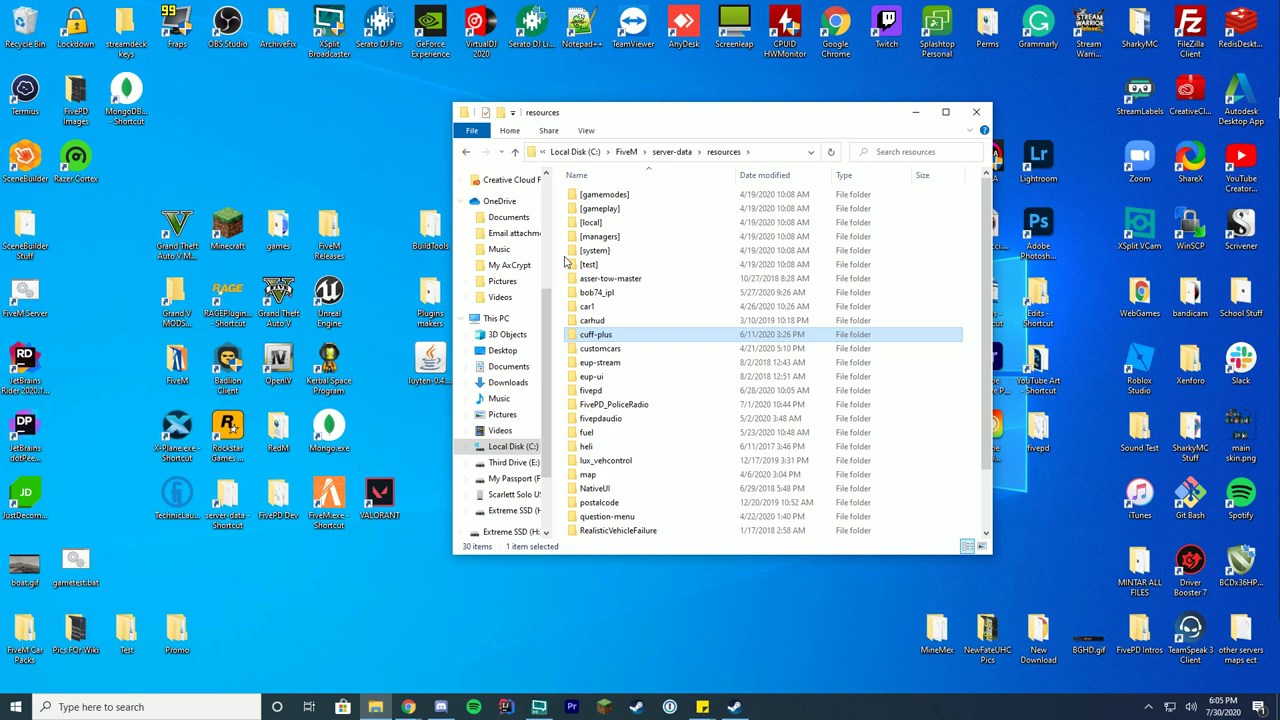
- Go up to the server-data folder and open server.cfg in Notepad++
click(683, 157)
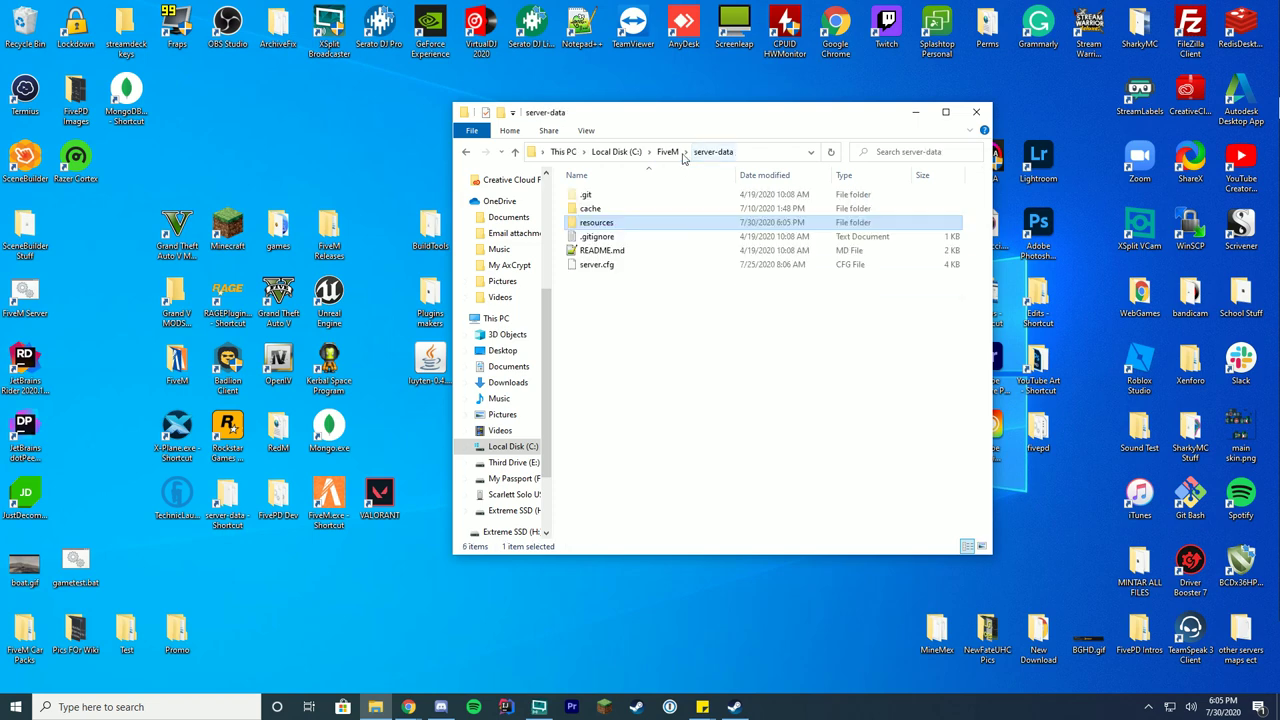
right_click(600, 268)
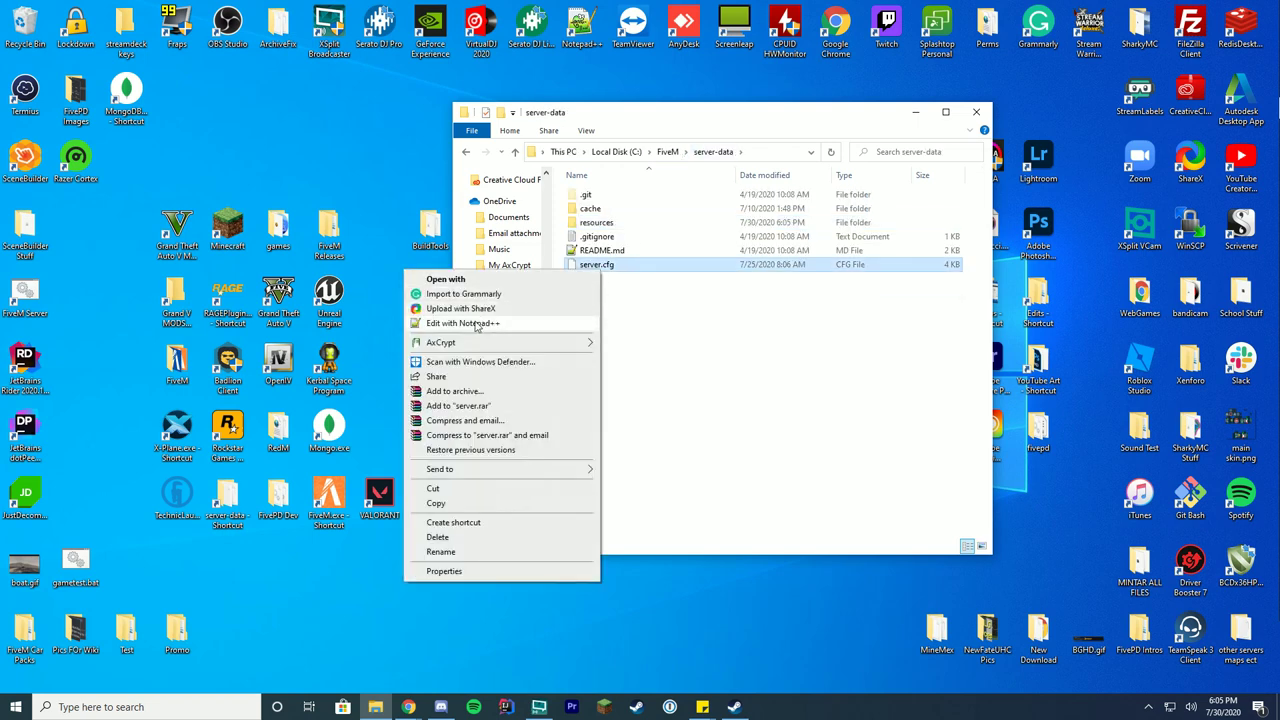
click(476, 324)
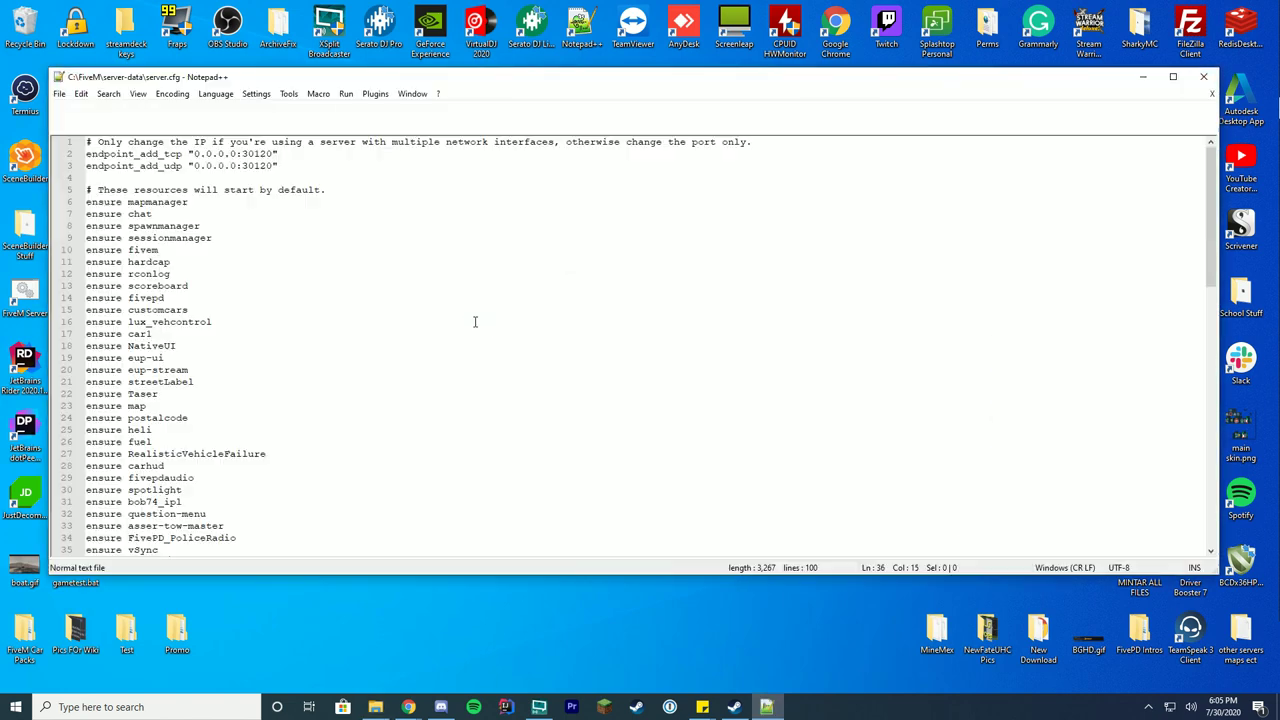
- Add the line "ensure cuff-plus" below "ensure RPDeath" in server.cfg, then save and close the file
scroll(400, 312, down, 3)
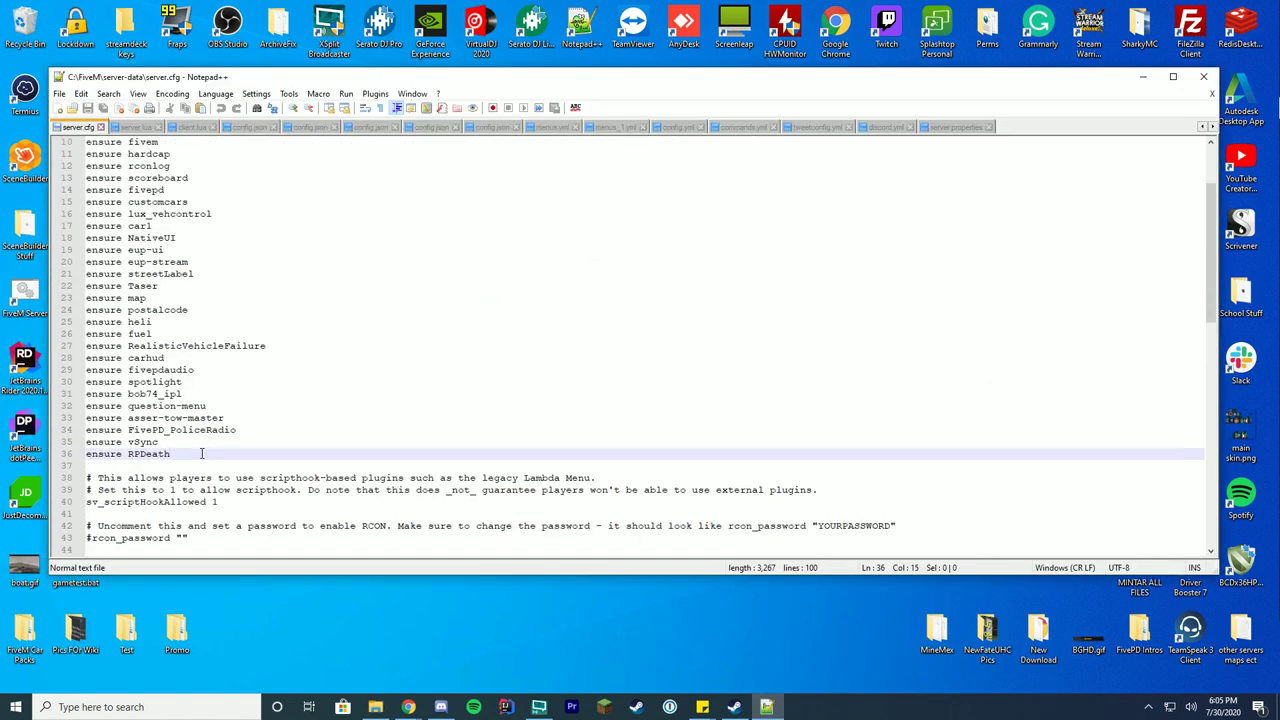
key(Return)
text(ensure )
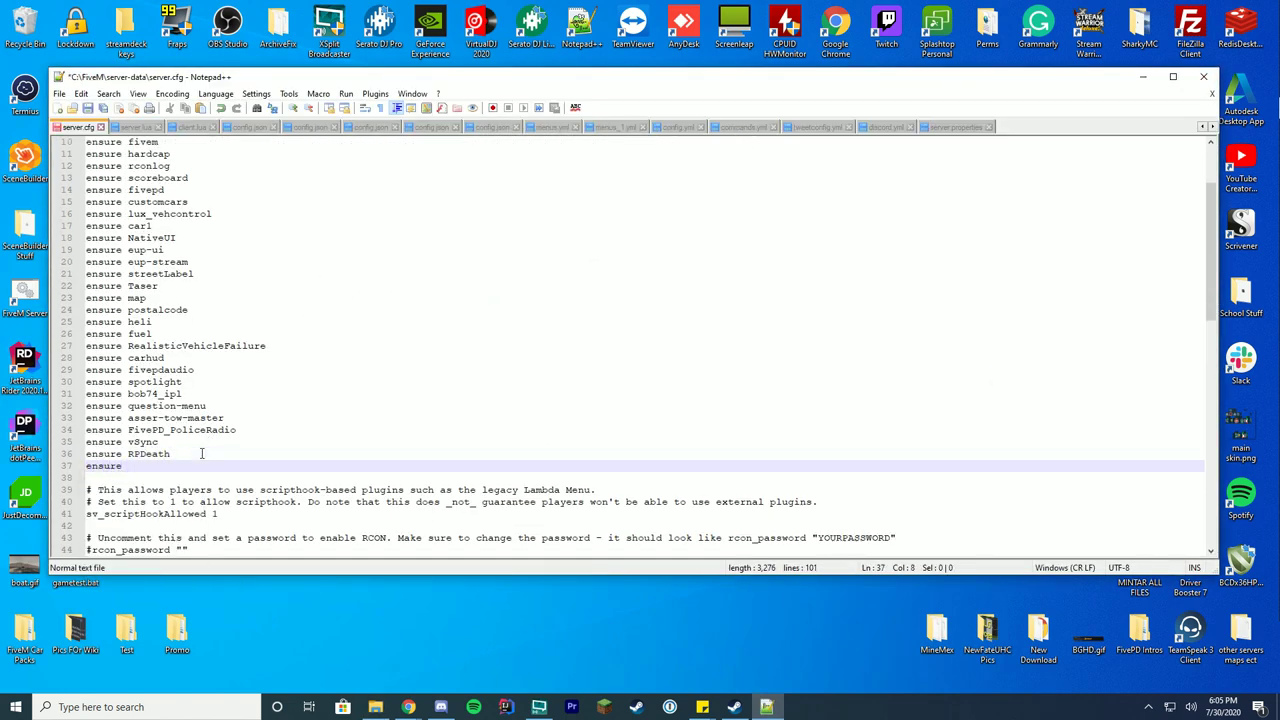
text(cut)
text(f-plus)
click(1203, 76)
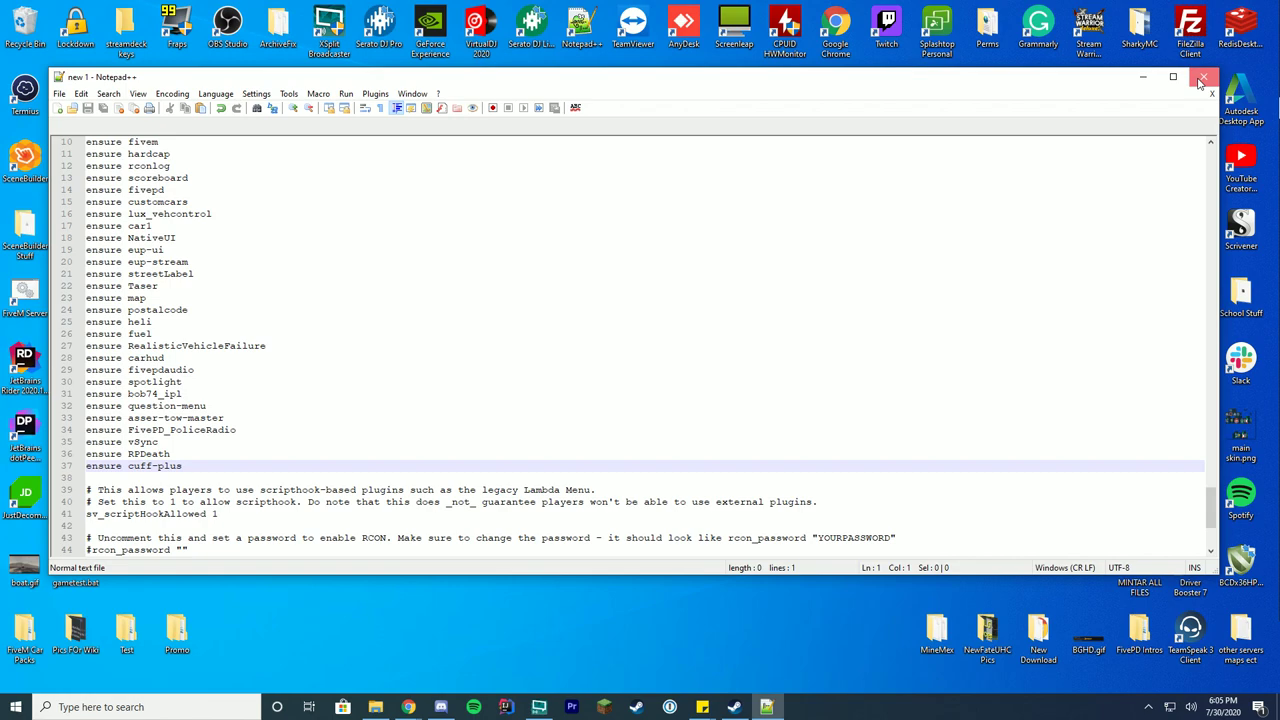
- Start the FiveM server from the desktop and clear the server-data window out of the way of its console
double_click(17, 289)
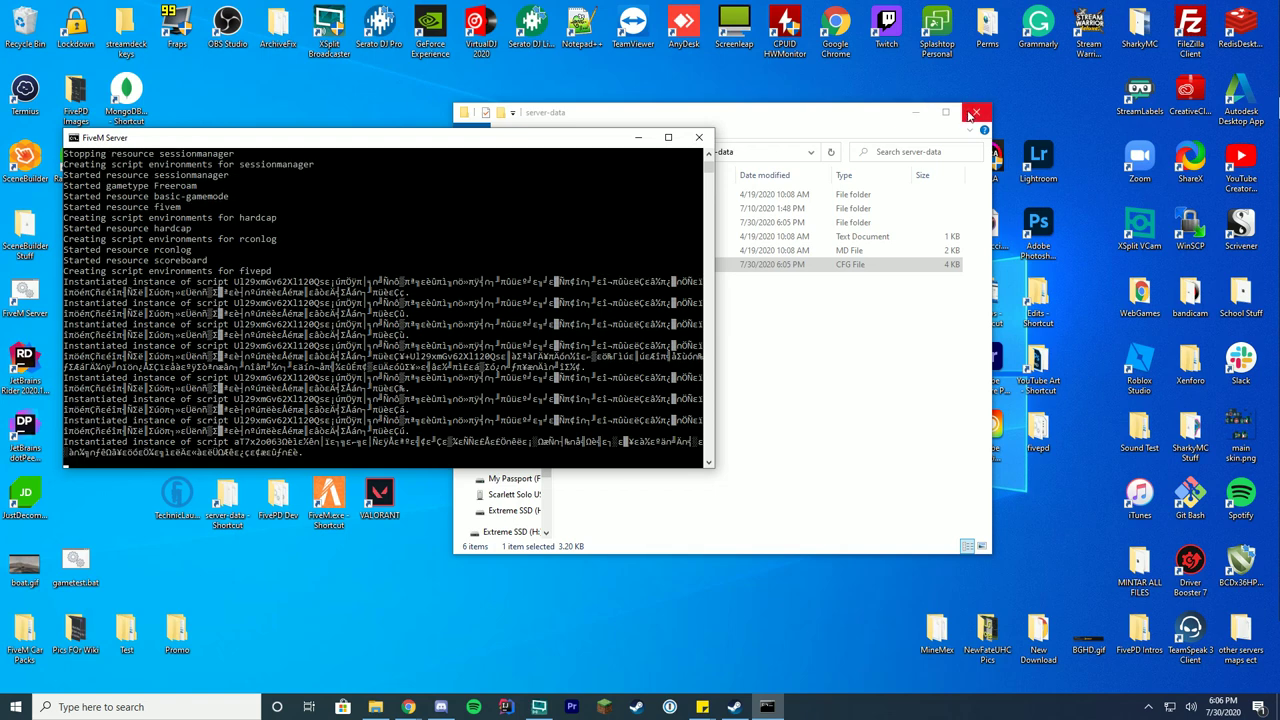
click(917, 122)
drag(458, 137, 865, 114)
- Launch the FiveM client, minimize the server console and go through the start screen to the Play page
double_click(321, 493)
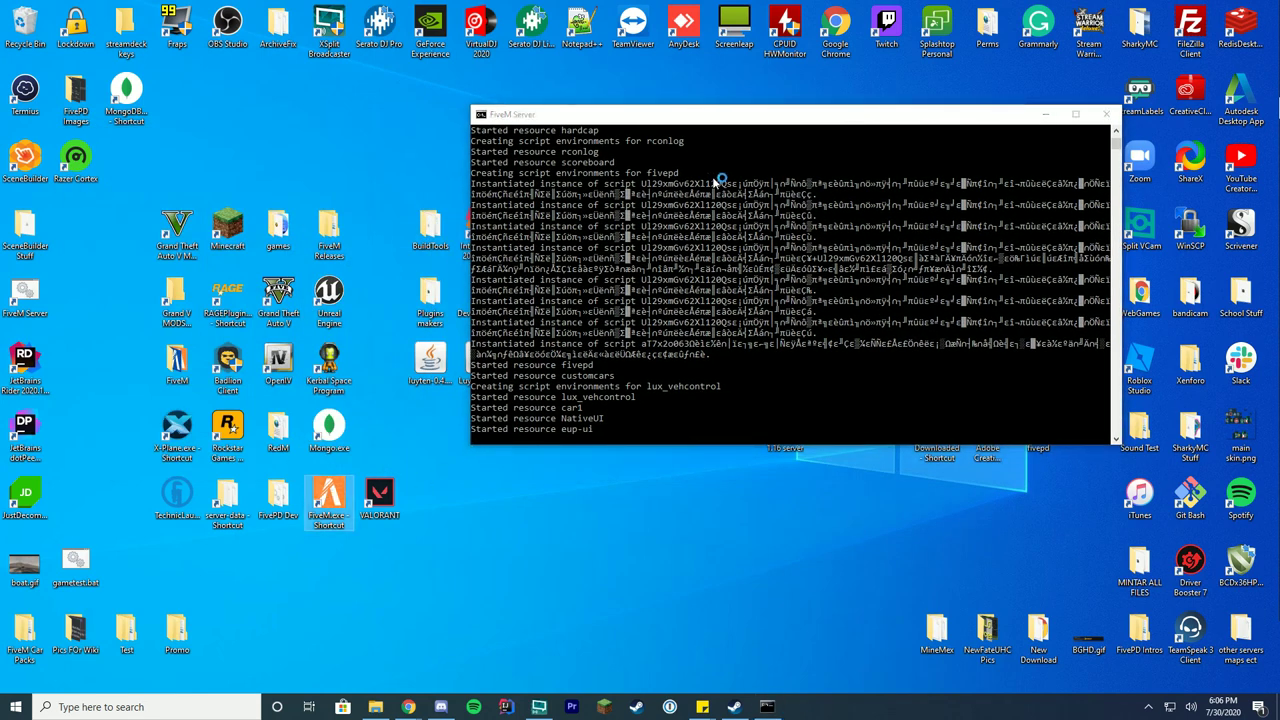
drag(732, 119, 819, 83)
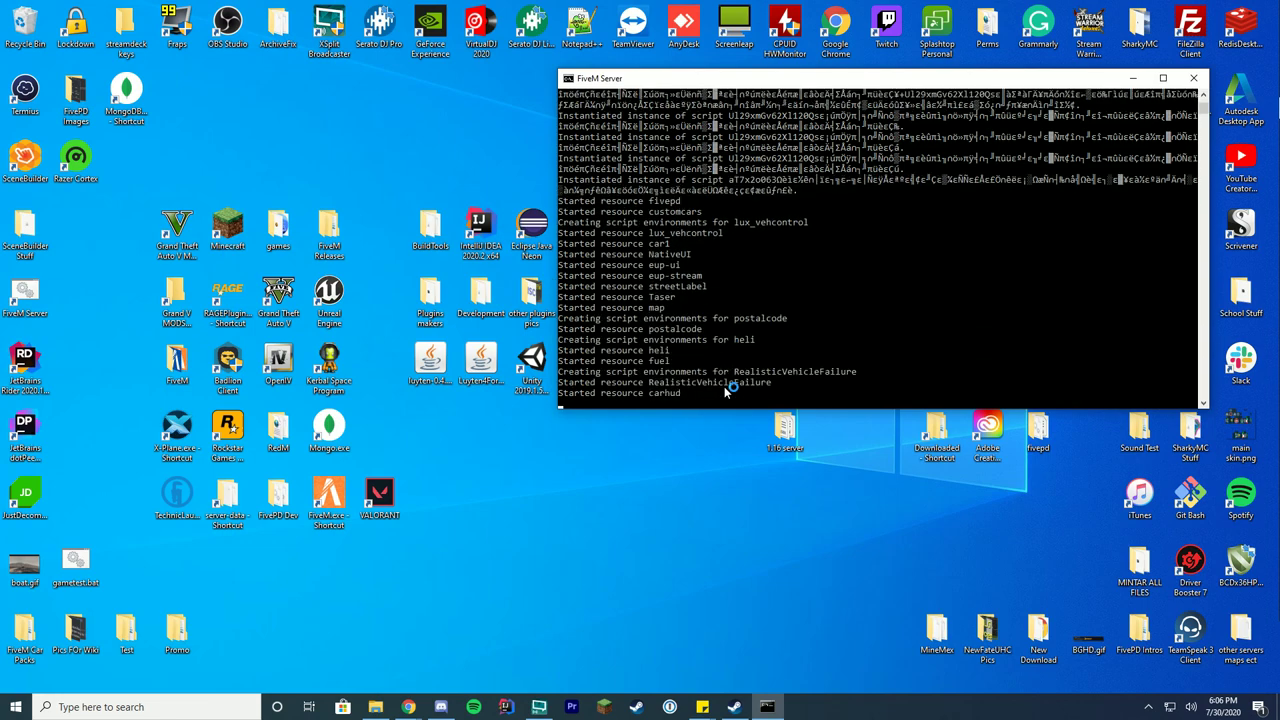
drag(918, 85, 954, 70)
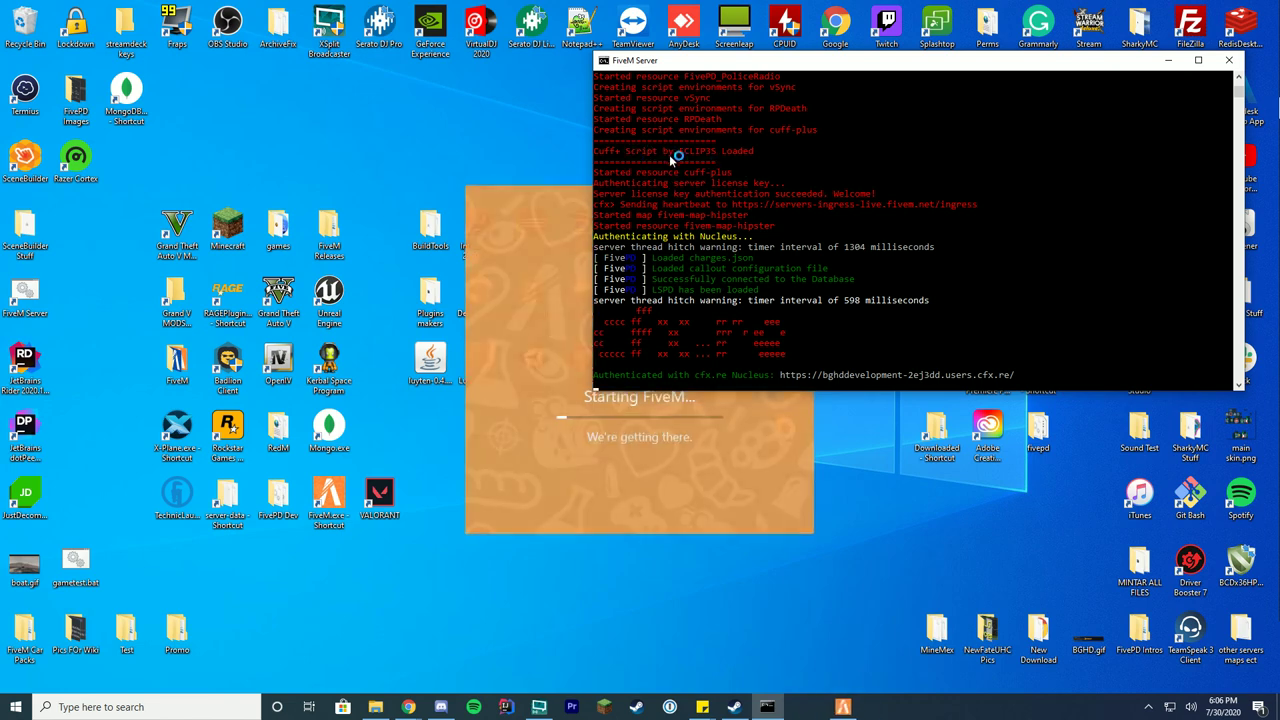
click(1171, 60)
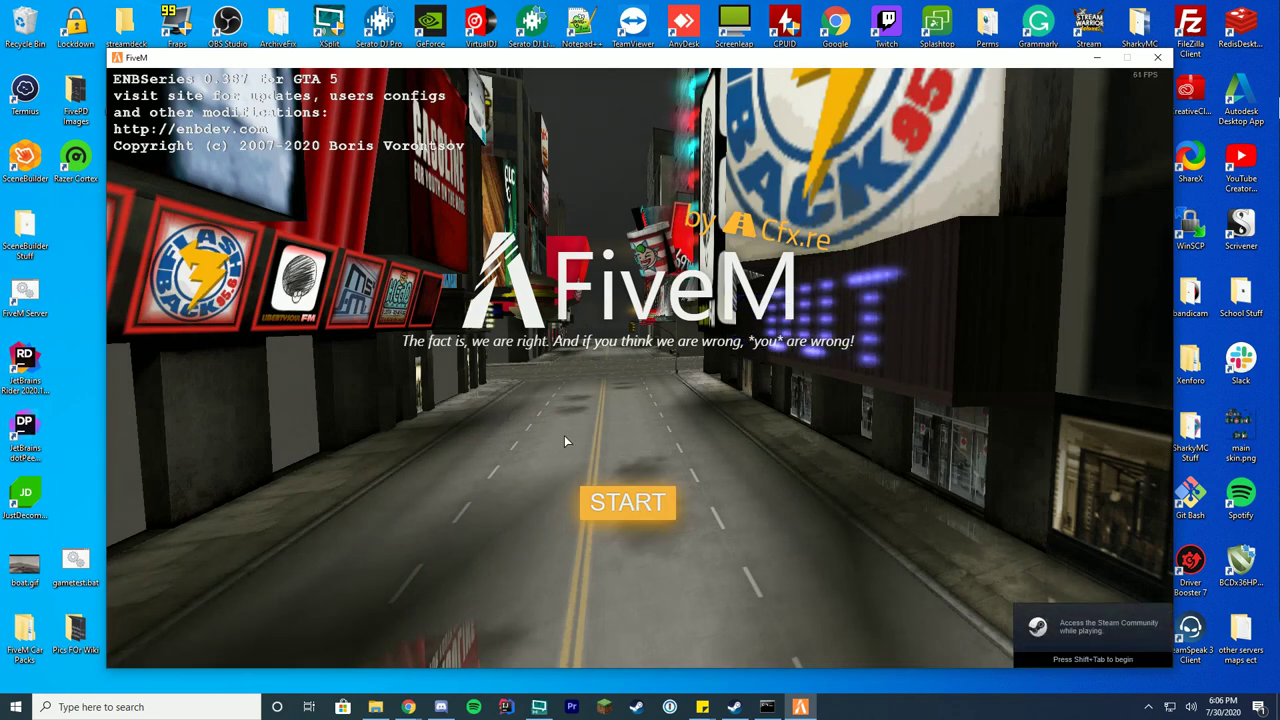
click(627, 502)
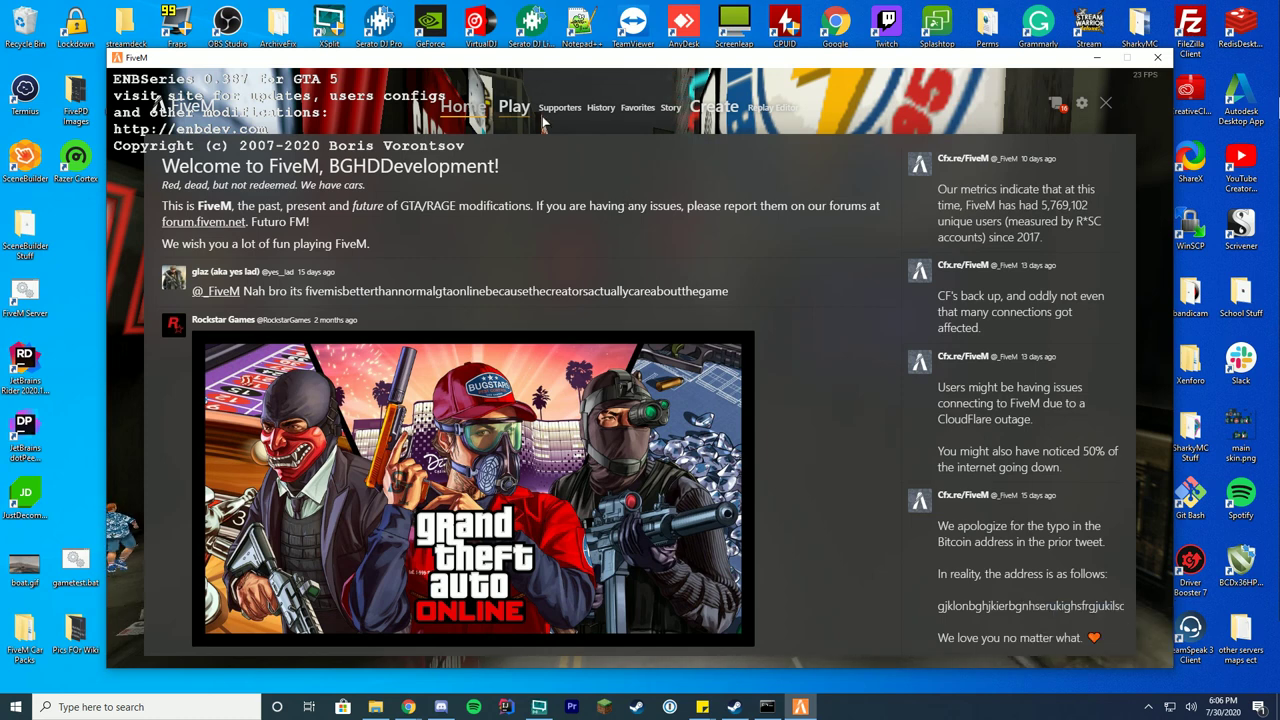
click(514, 107)
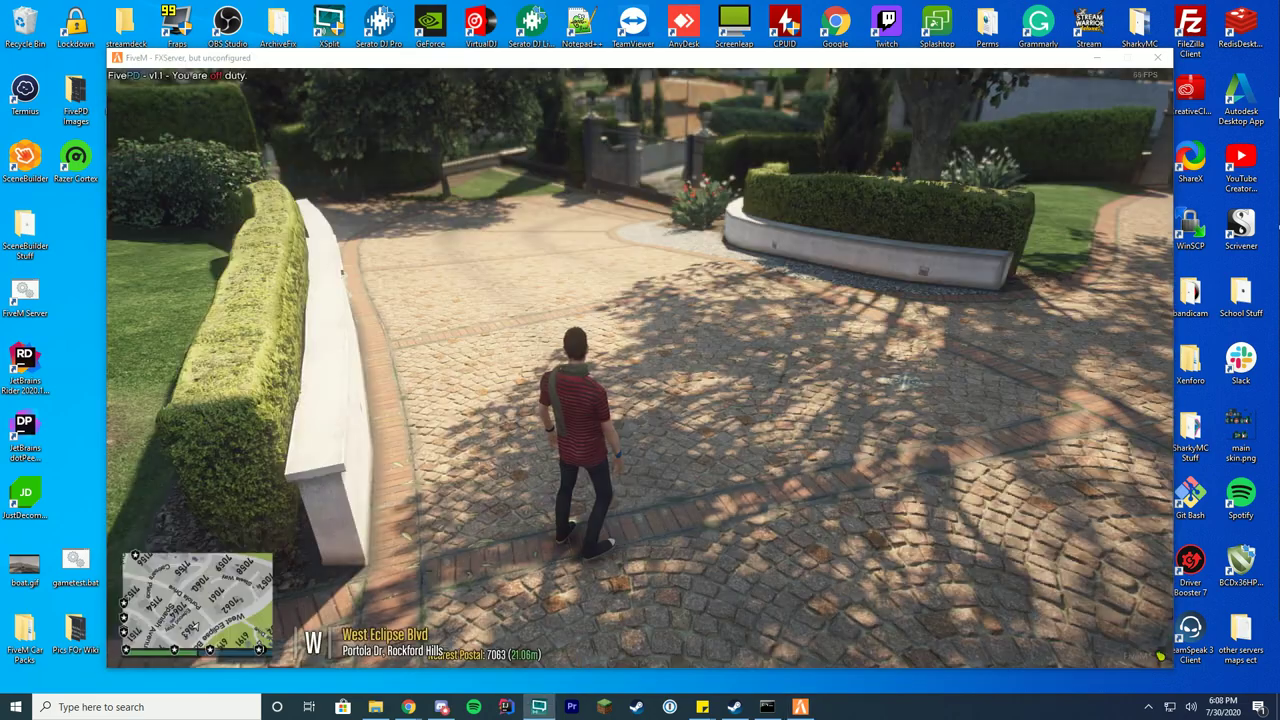
- Display the online player list and run the character through the driveway gate toward the street
key(w)
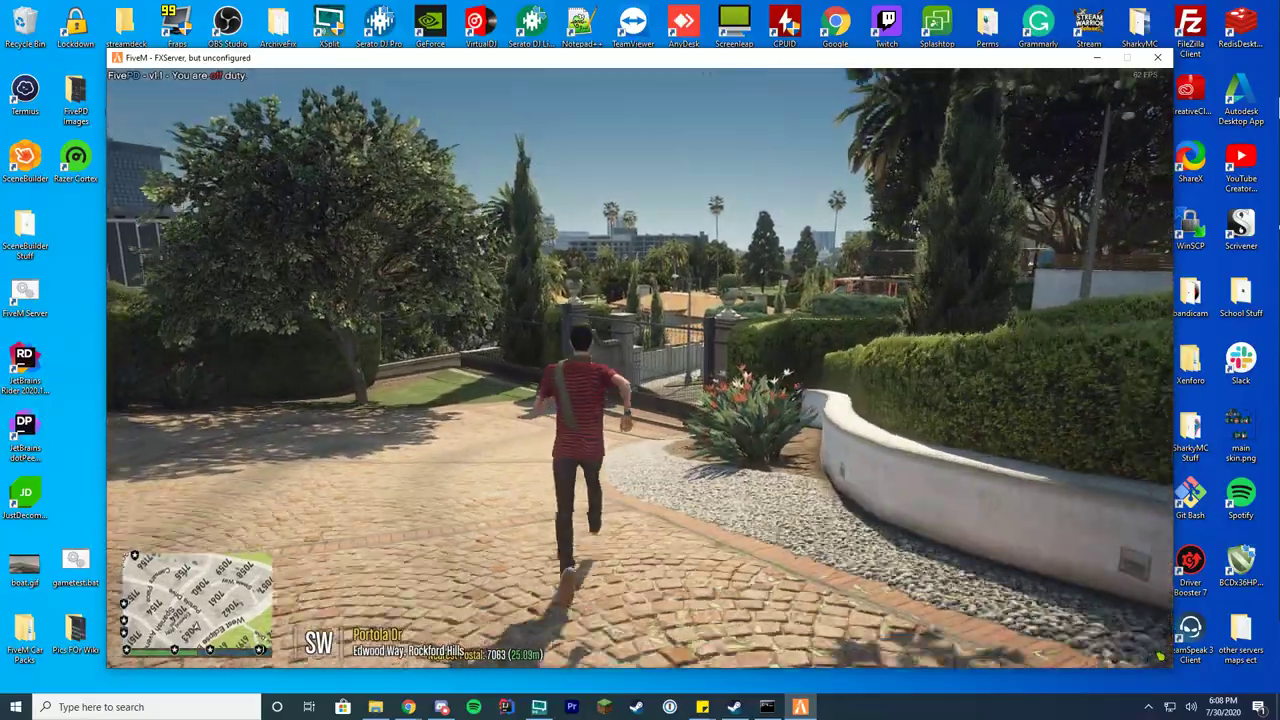
key(Up)
key(w)
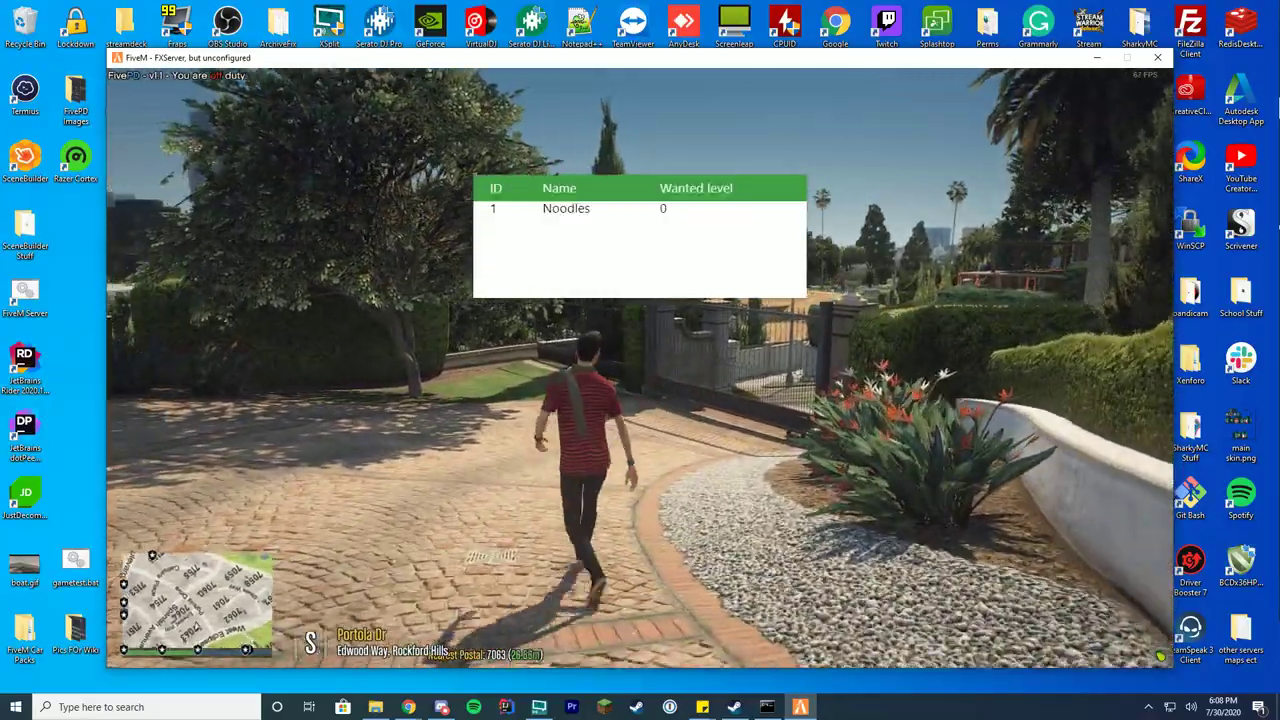
key(w)
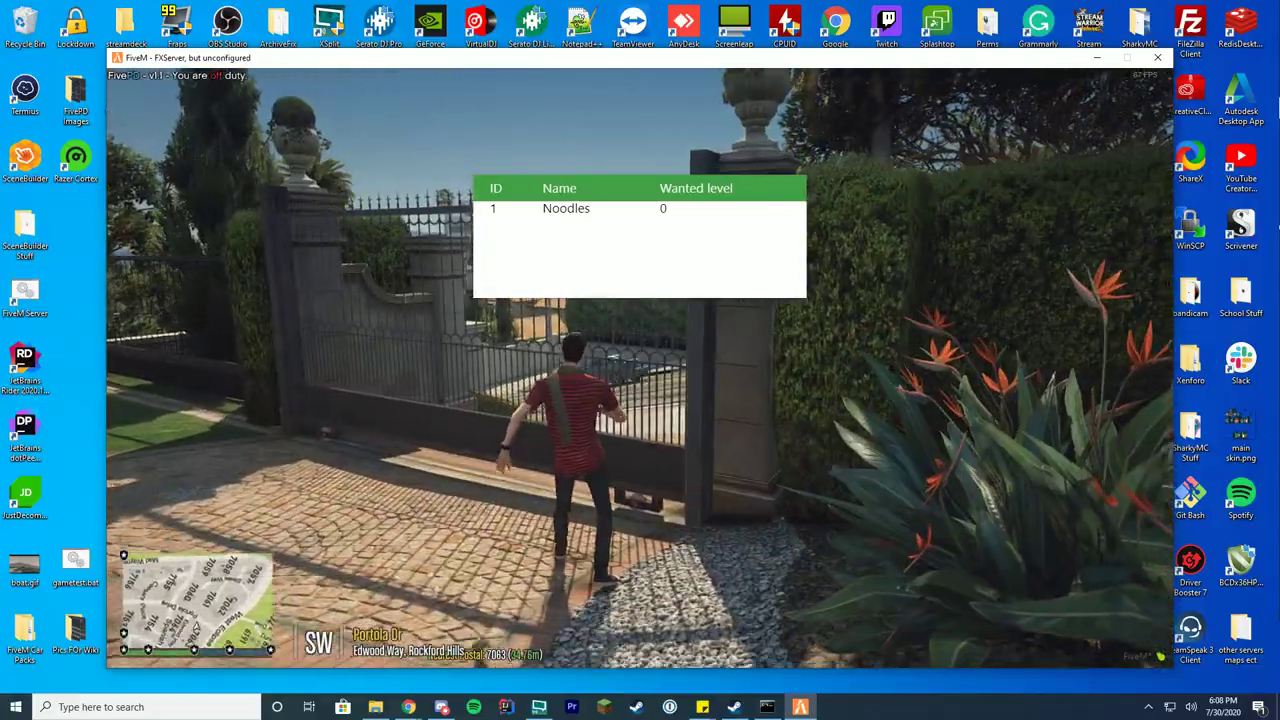
key(w)
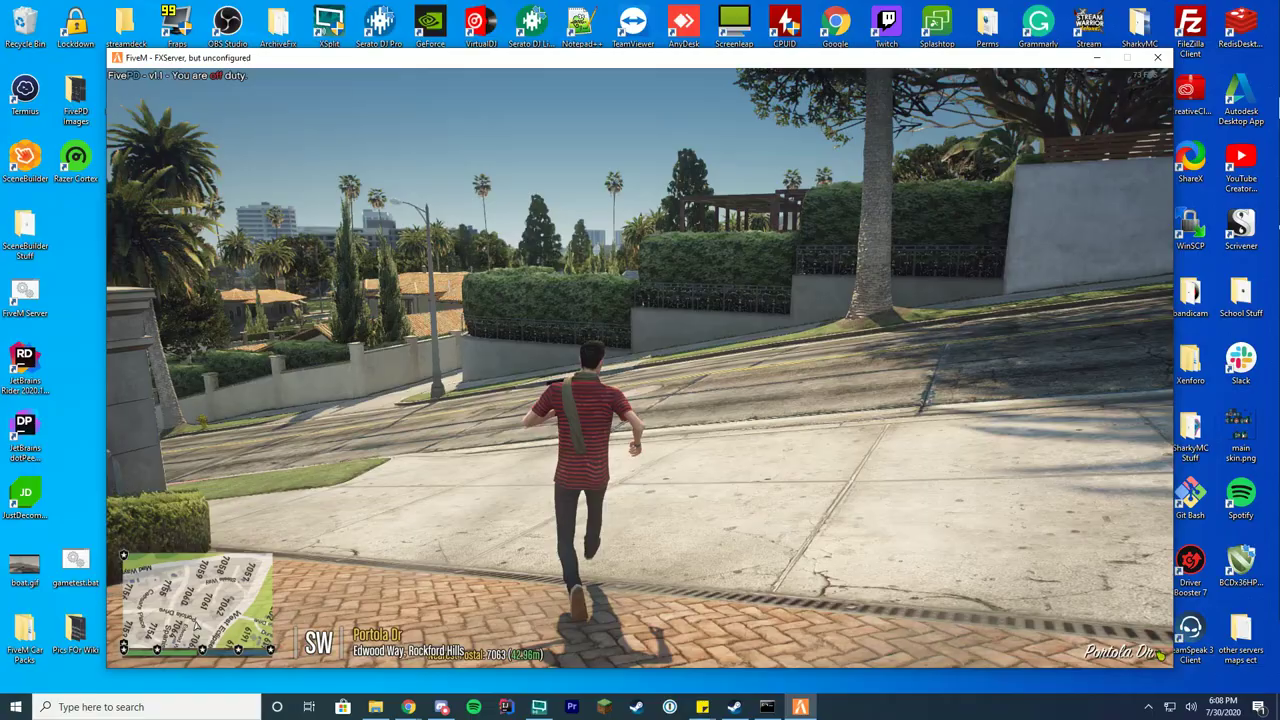
- Try a Cuff+ chat command and display the online player list while moving the character to the street corner
text(tt/f)
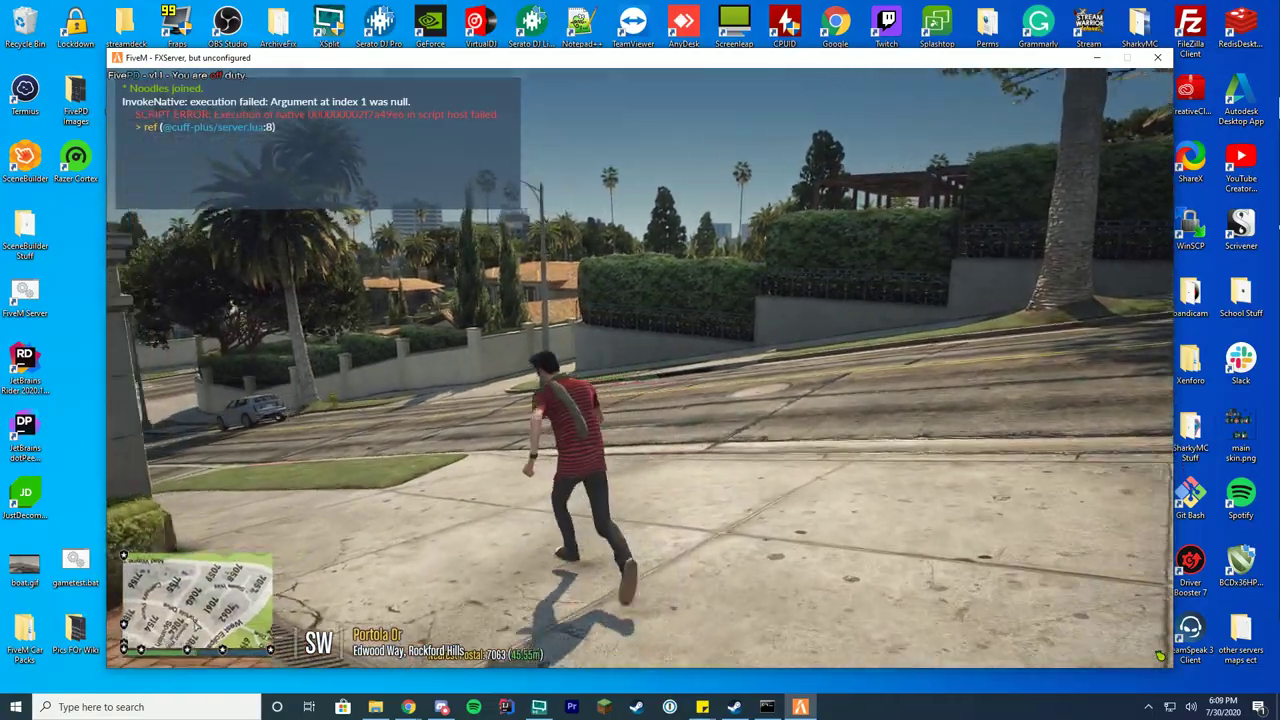
key(space)
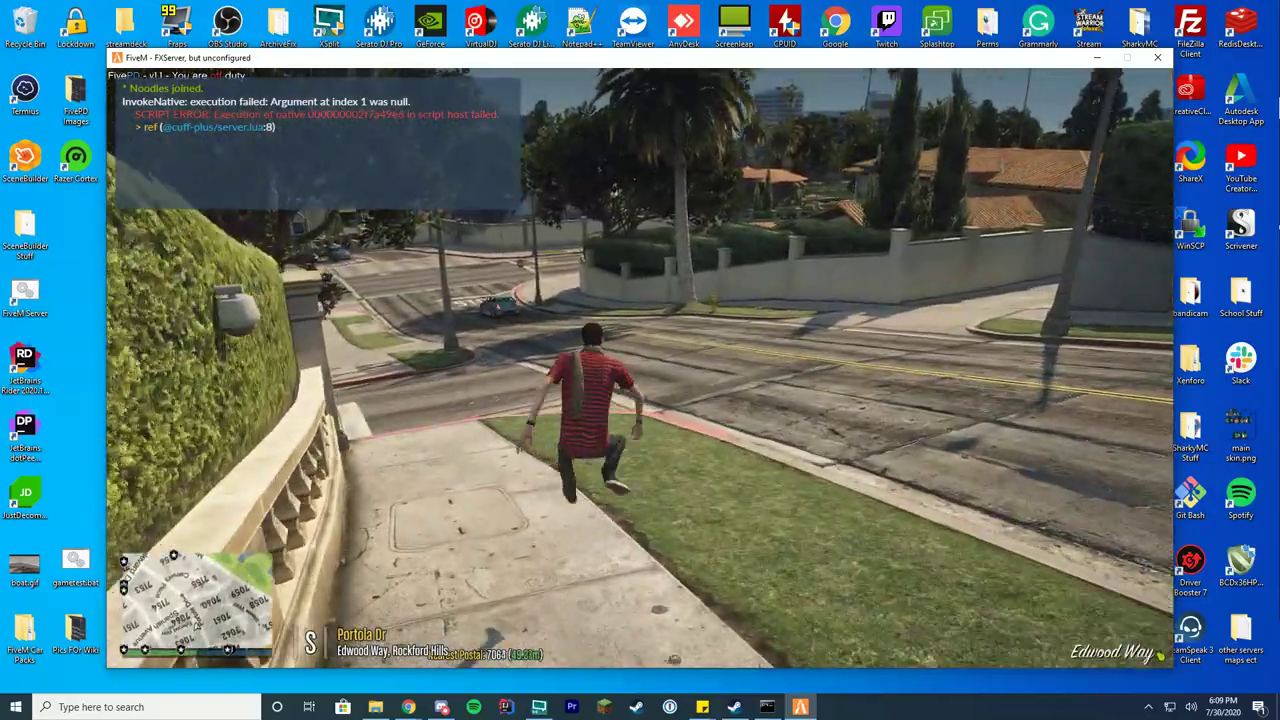
key(Up)
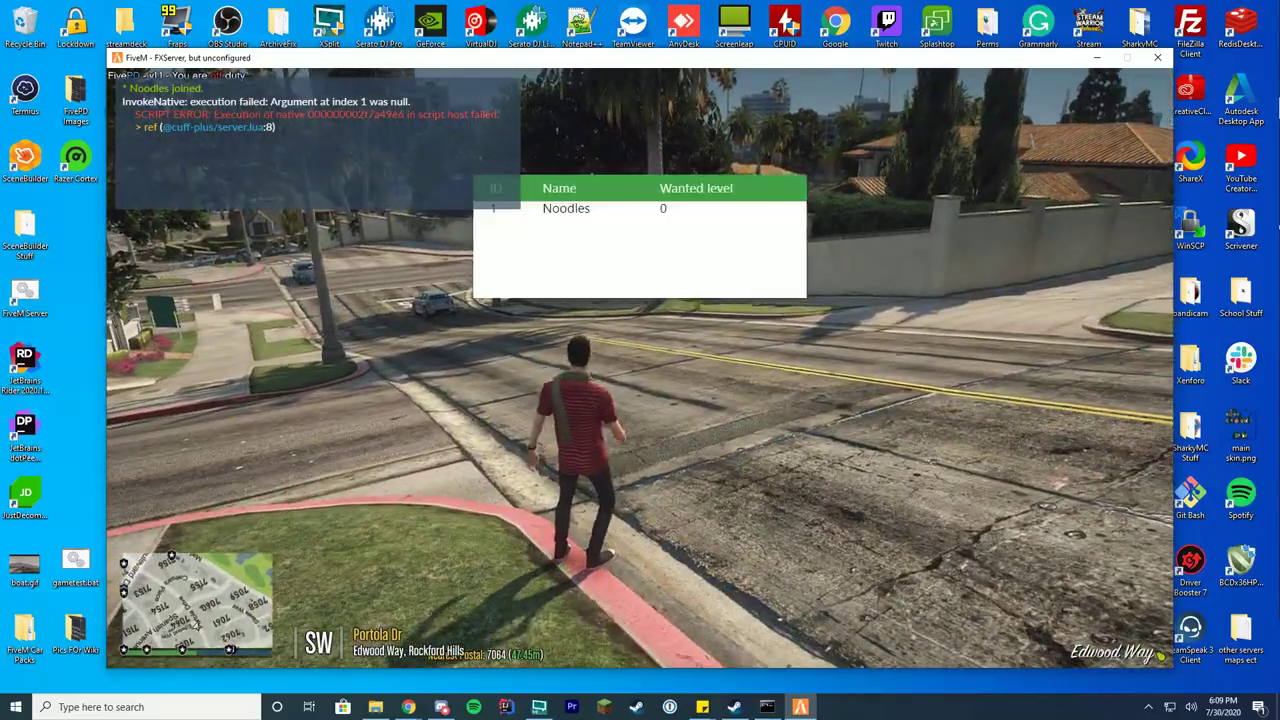
key(w)
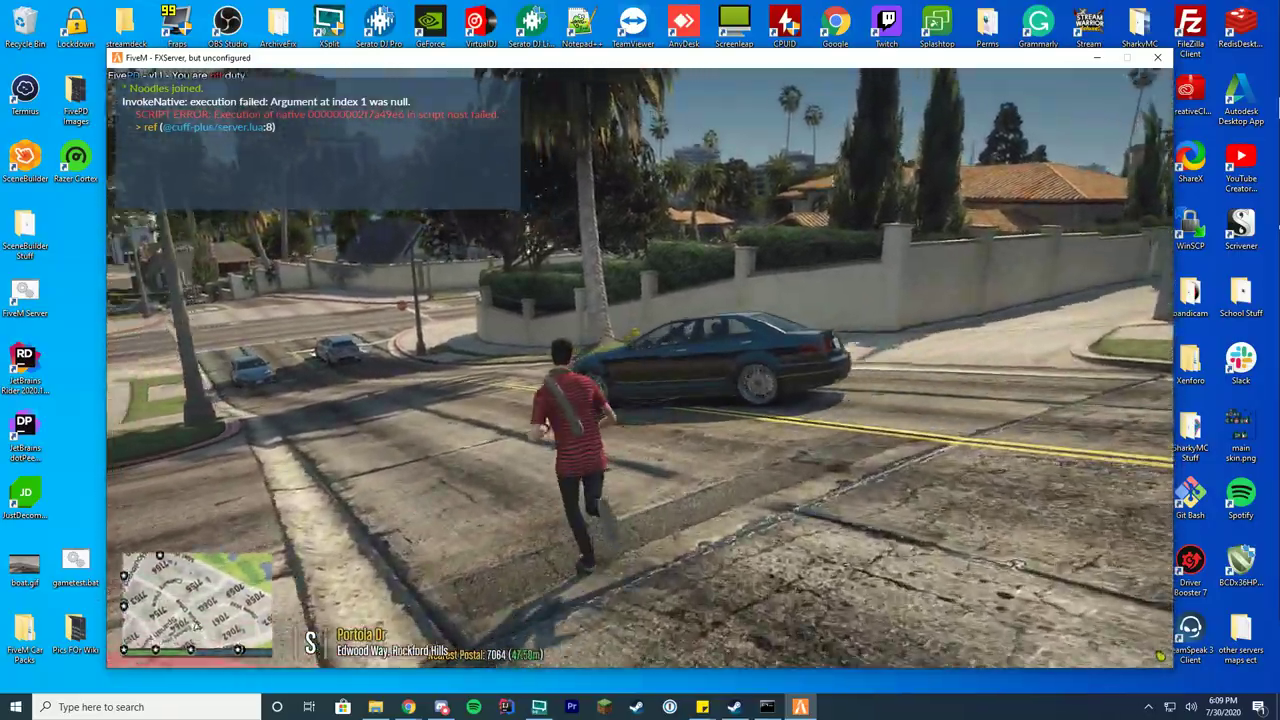
key(w)
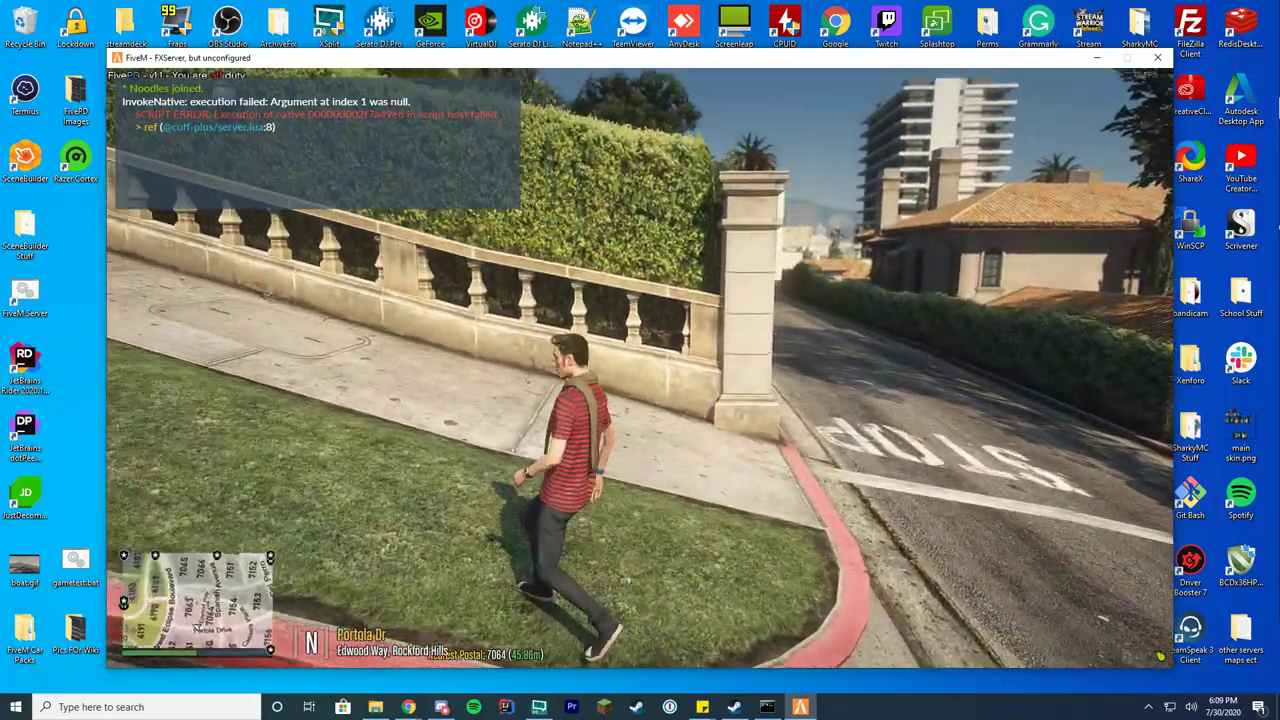
- Test the /cuff chat command on the character and walk it from the grass onto the road
text(/)
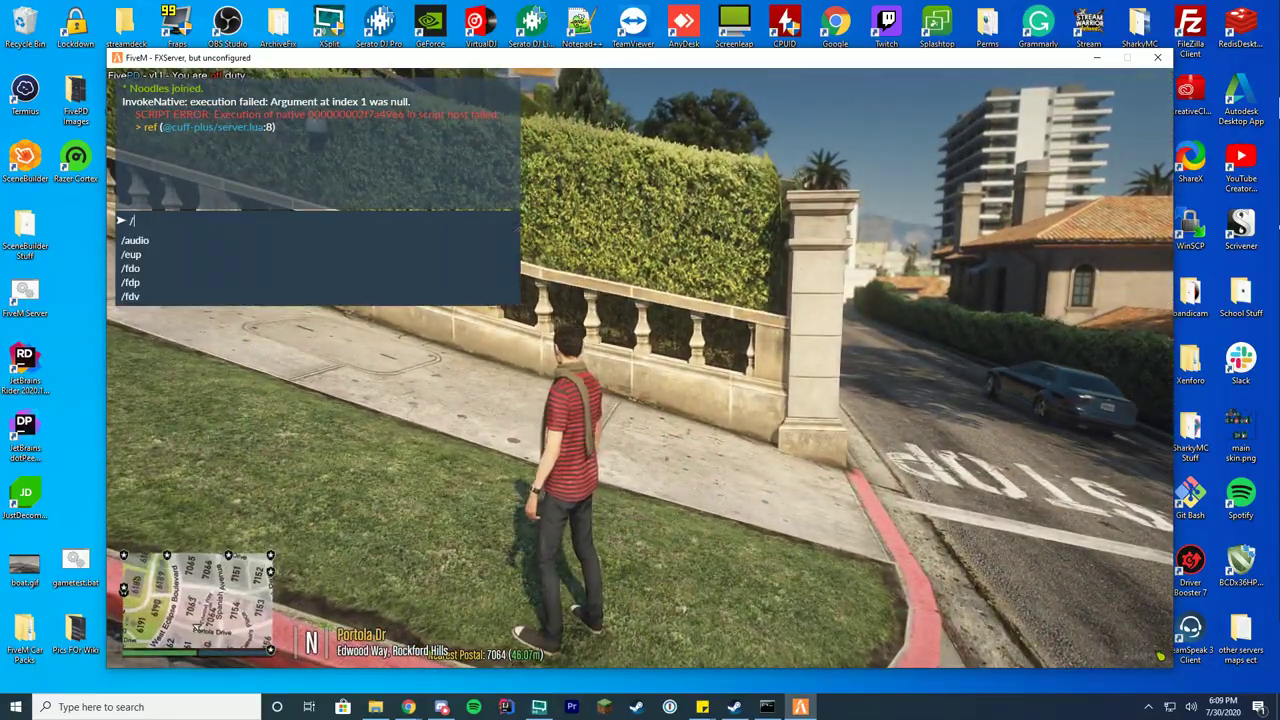
text(cuff)
key(Return)
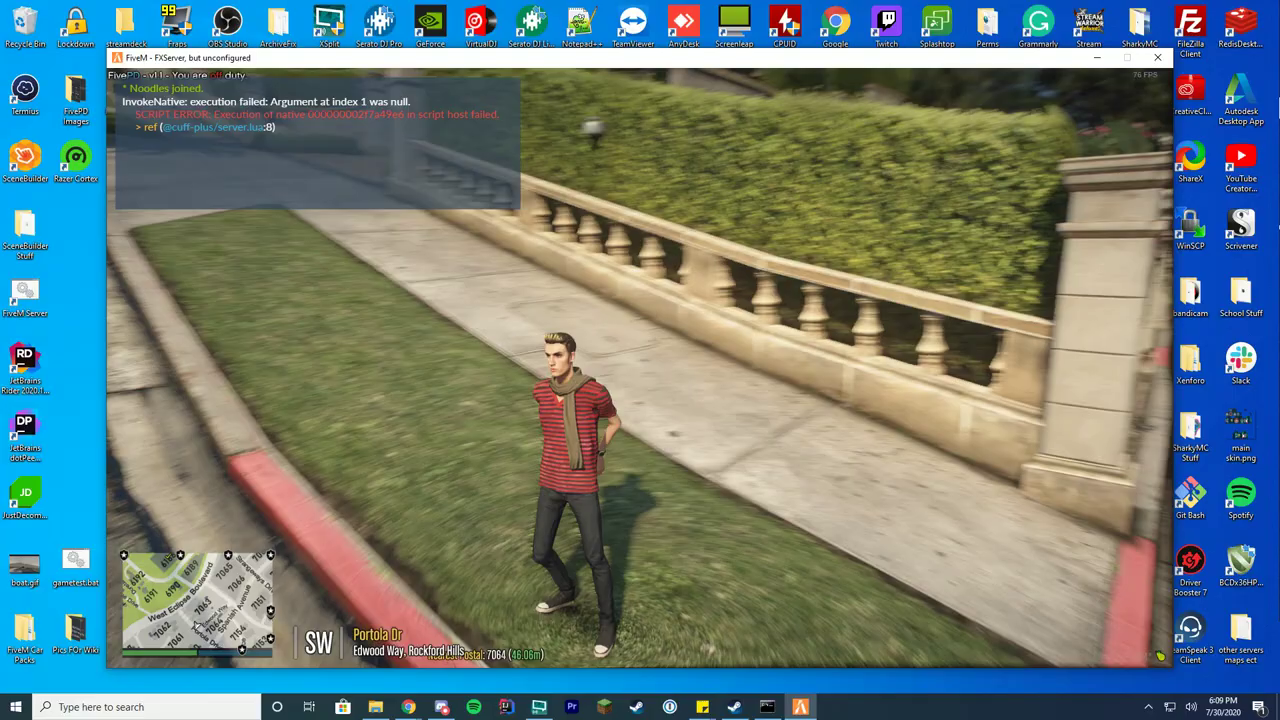
key(w)
key(Up)
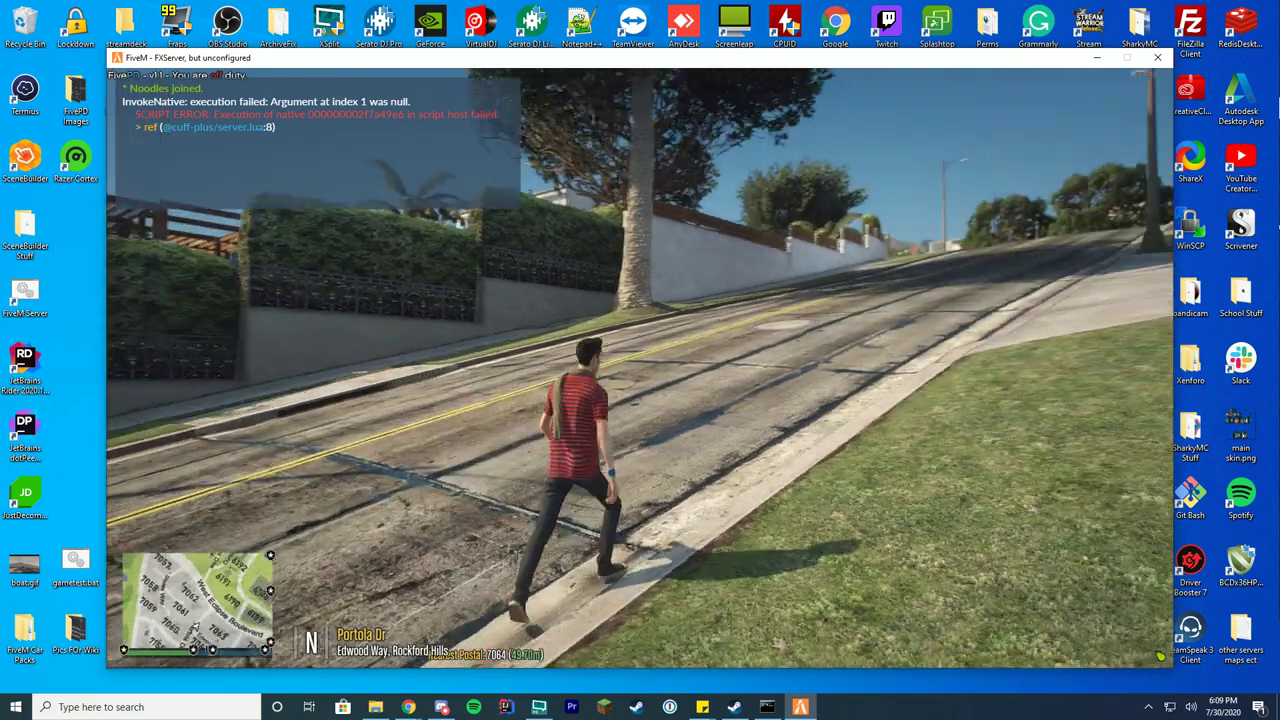
key(w)
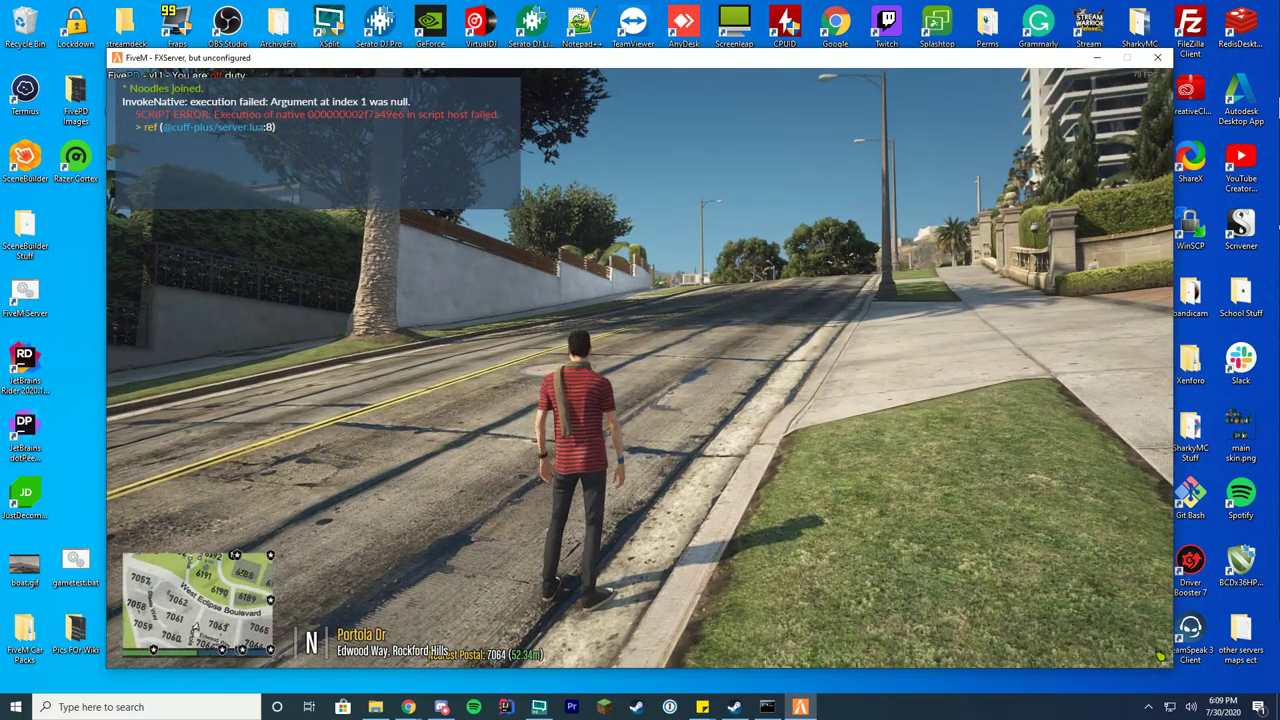
- Test the hands-up chat command and the /huk kneeling command with the character standing in the road
text(t/)
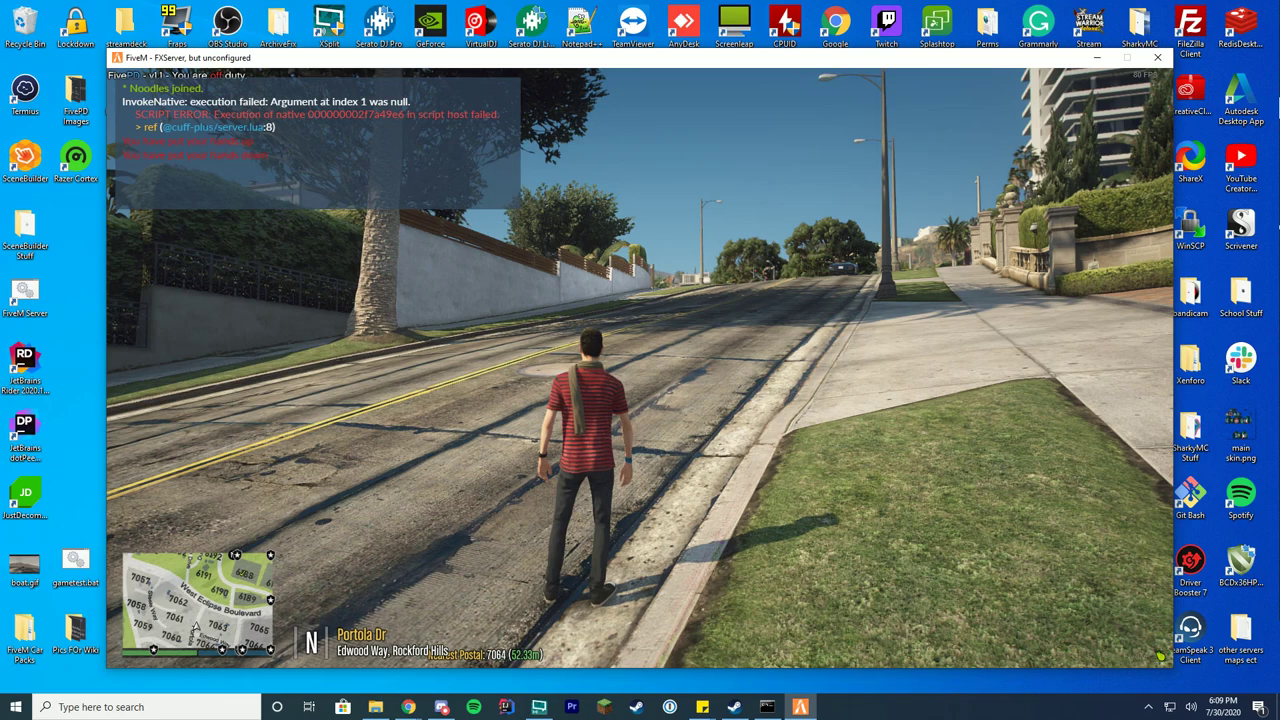
text(w)
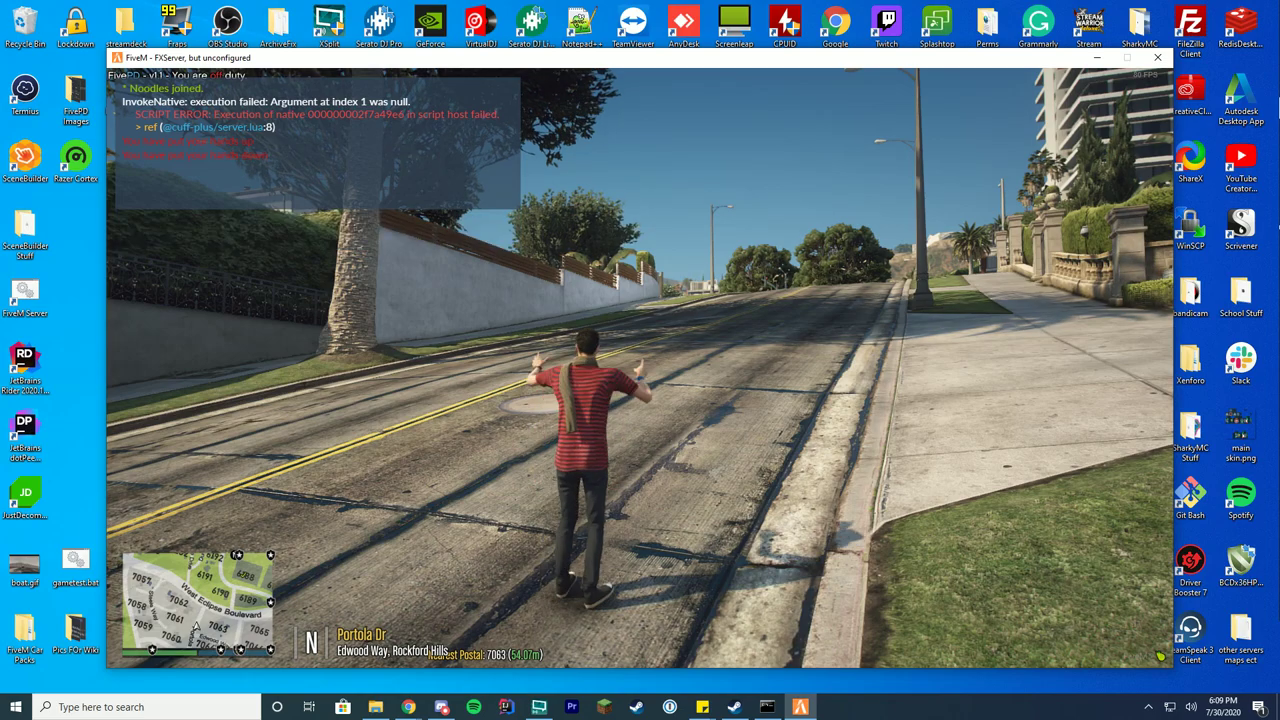
key(k)
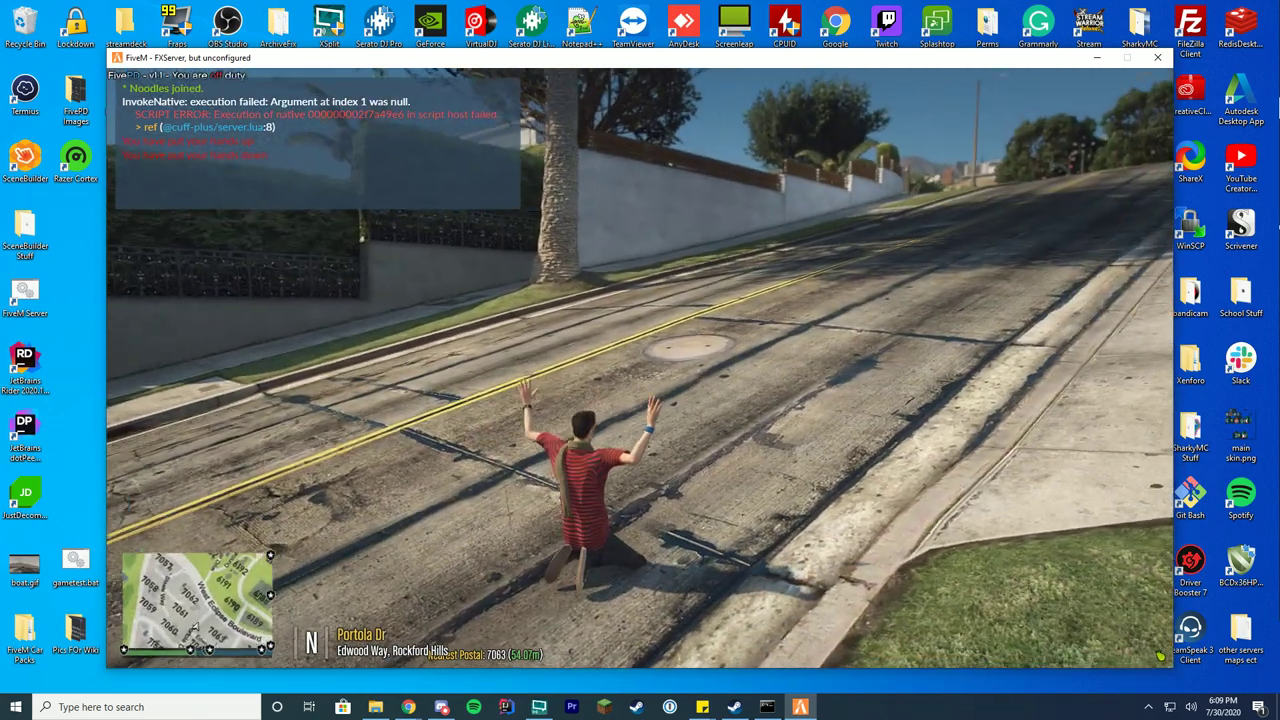
key(t)
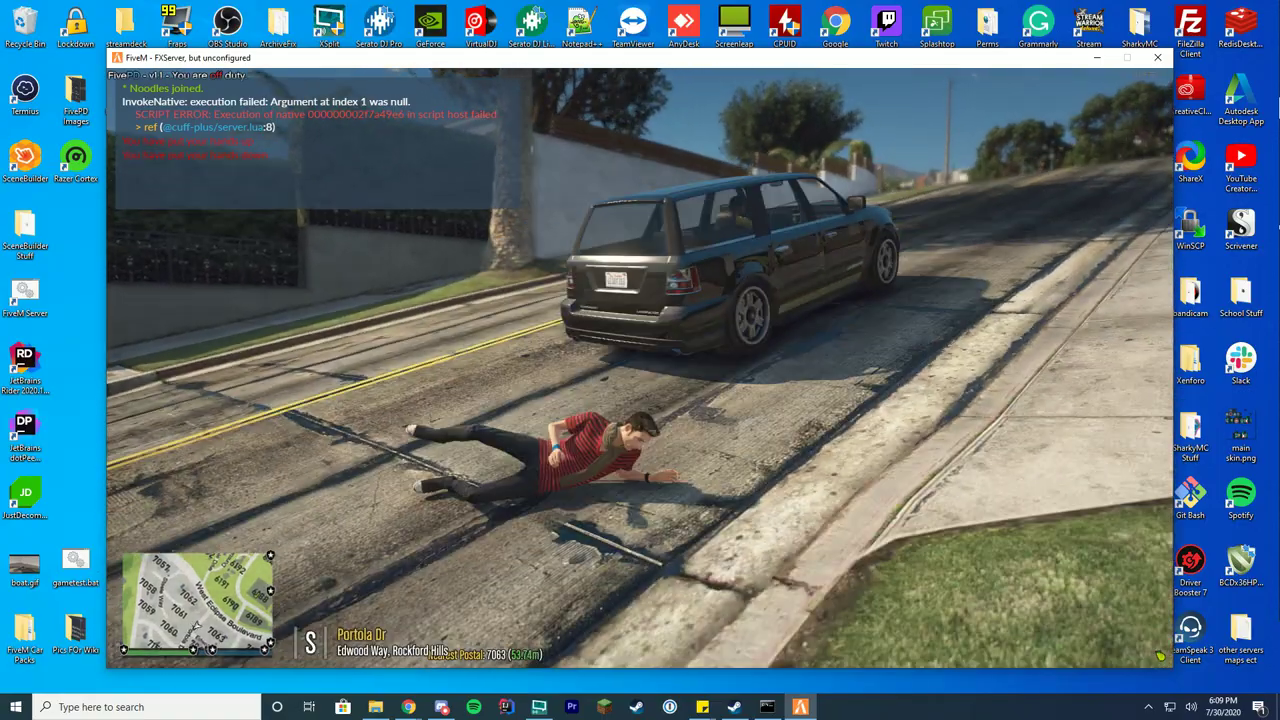
text(t/huk)
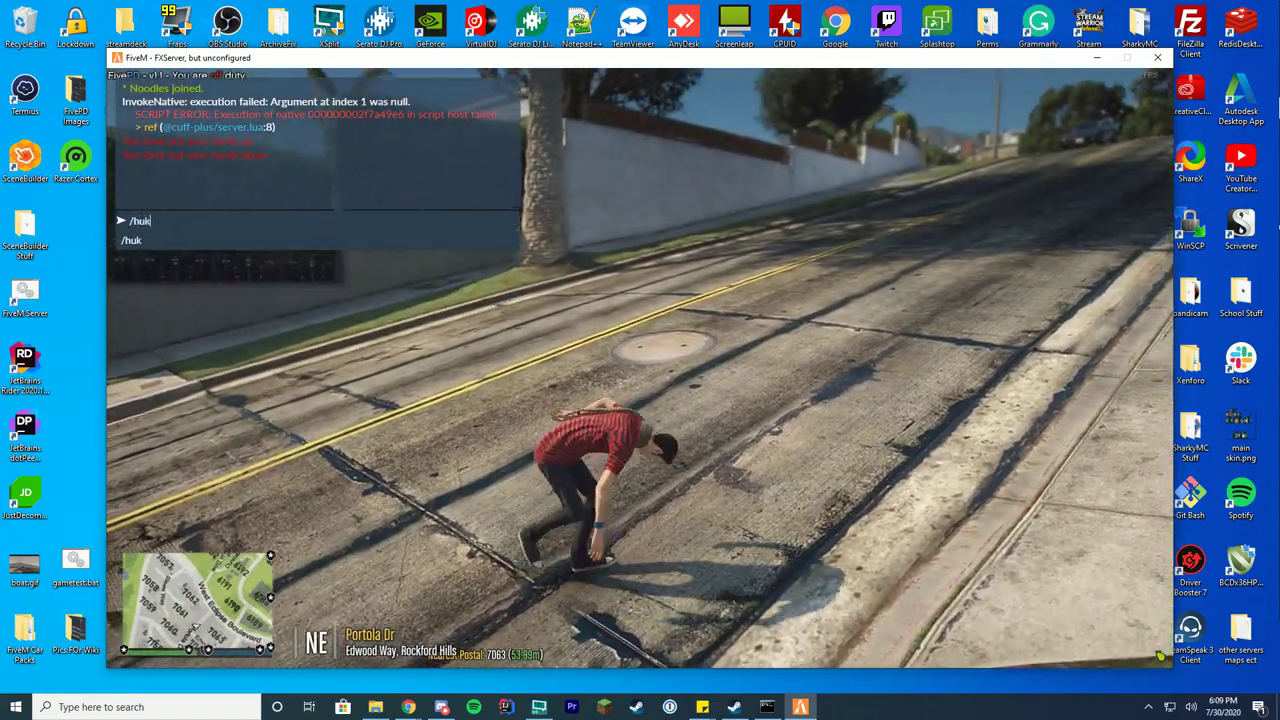
key(Return)
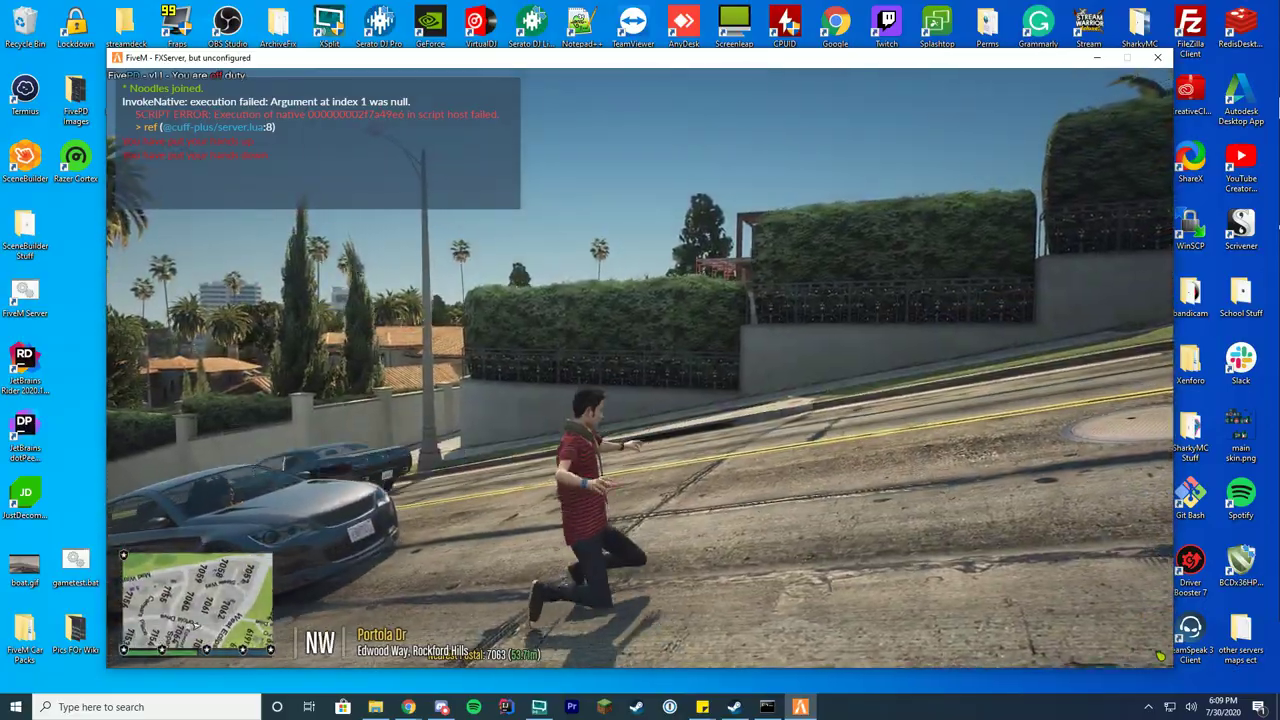
key(shift+w)
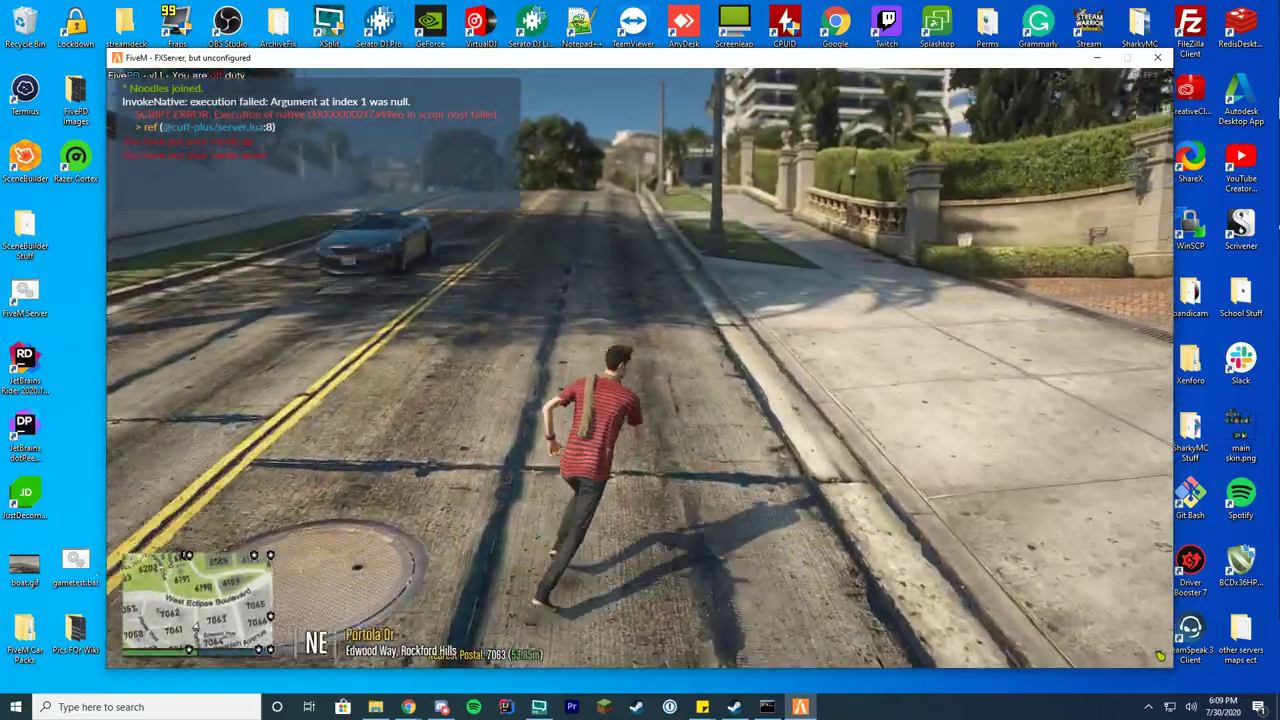
key(w)
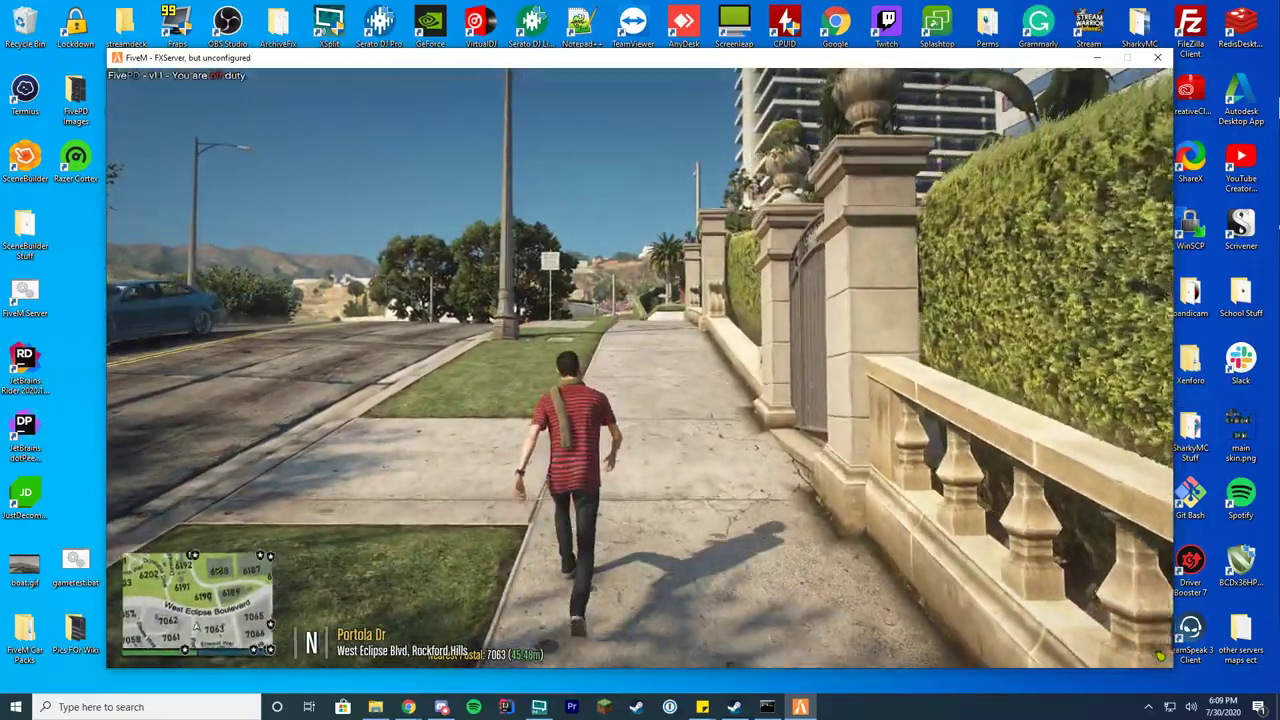
key(w)
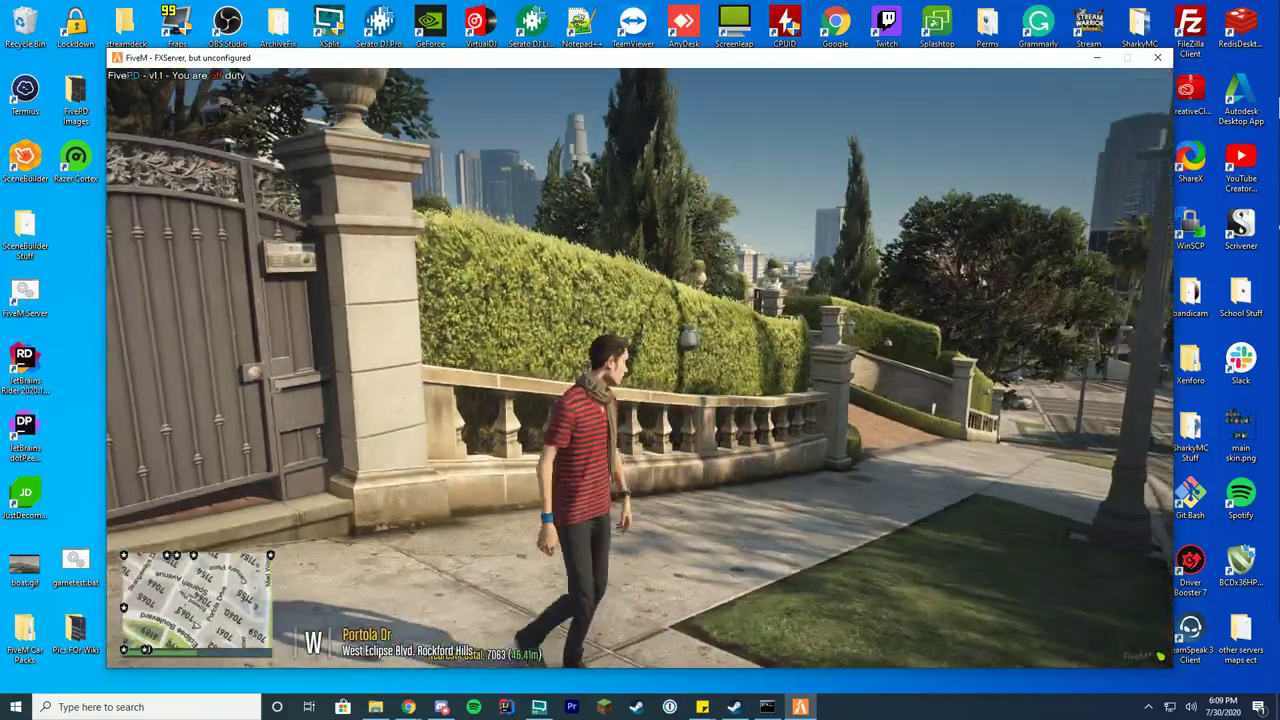
key(w)
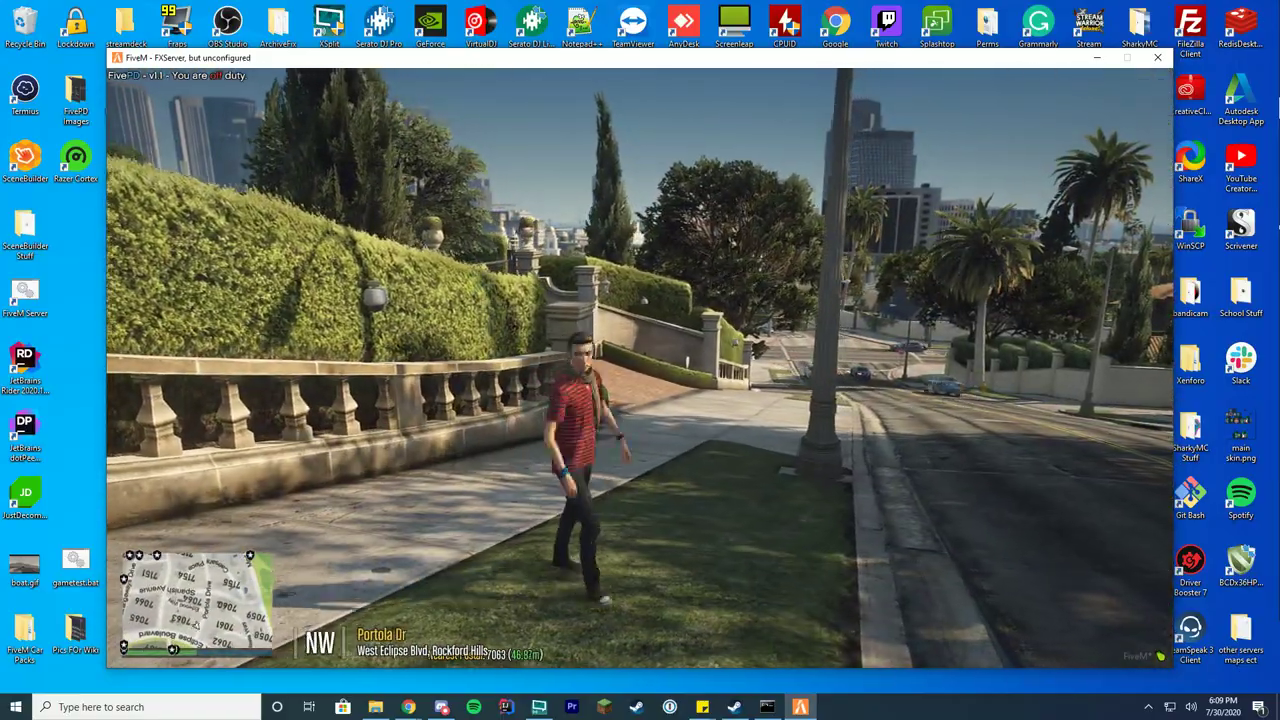
key(s)
key(w)
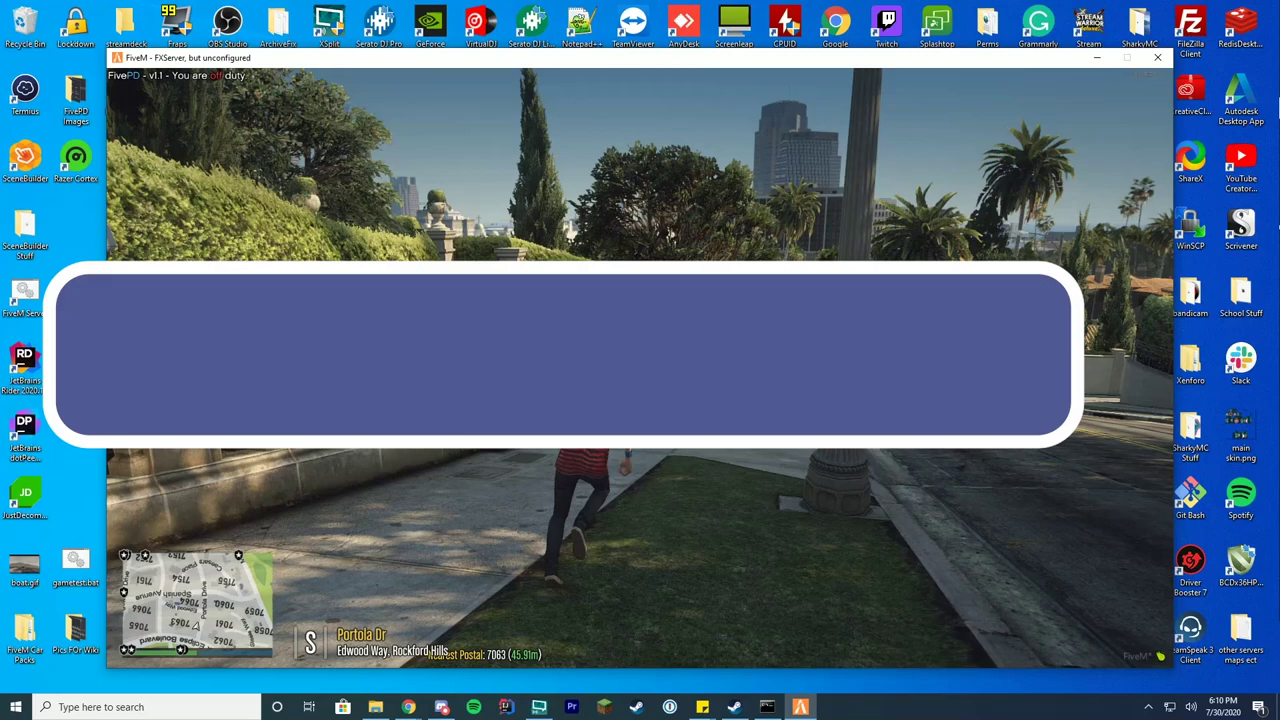
key(w)
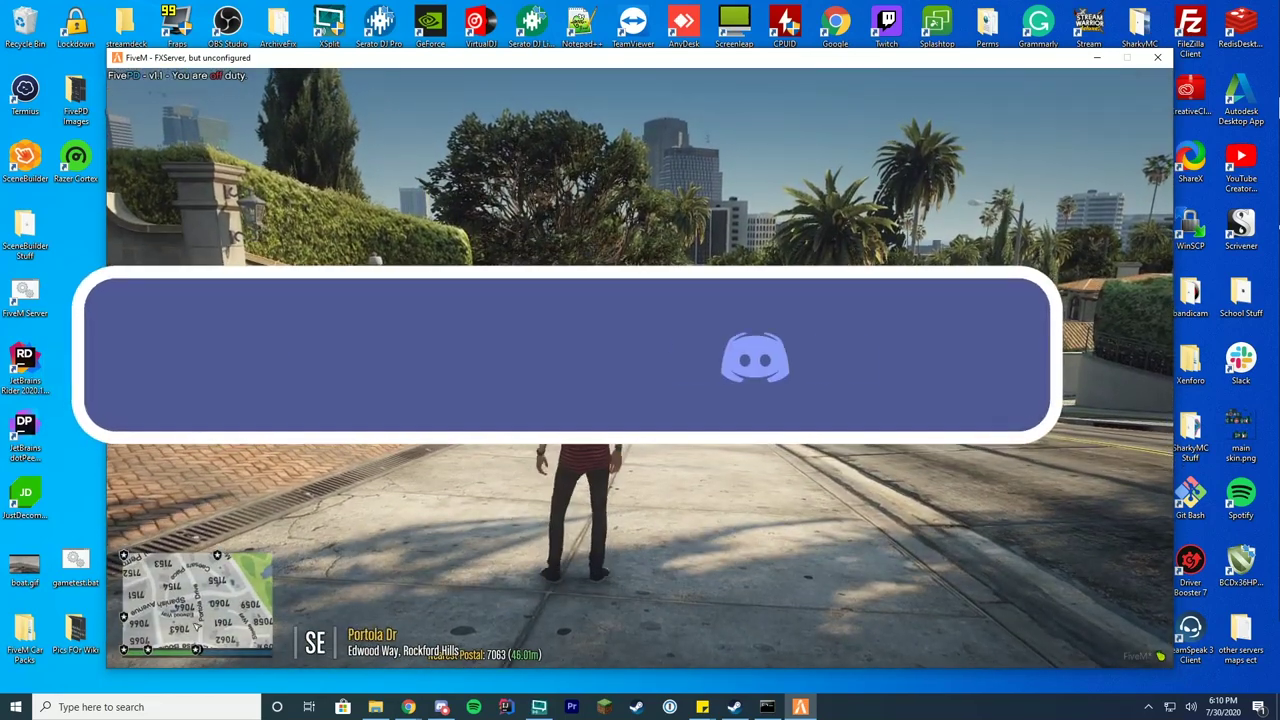
key(s)
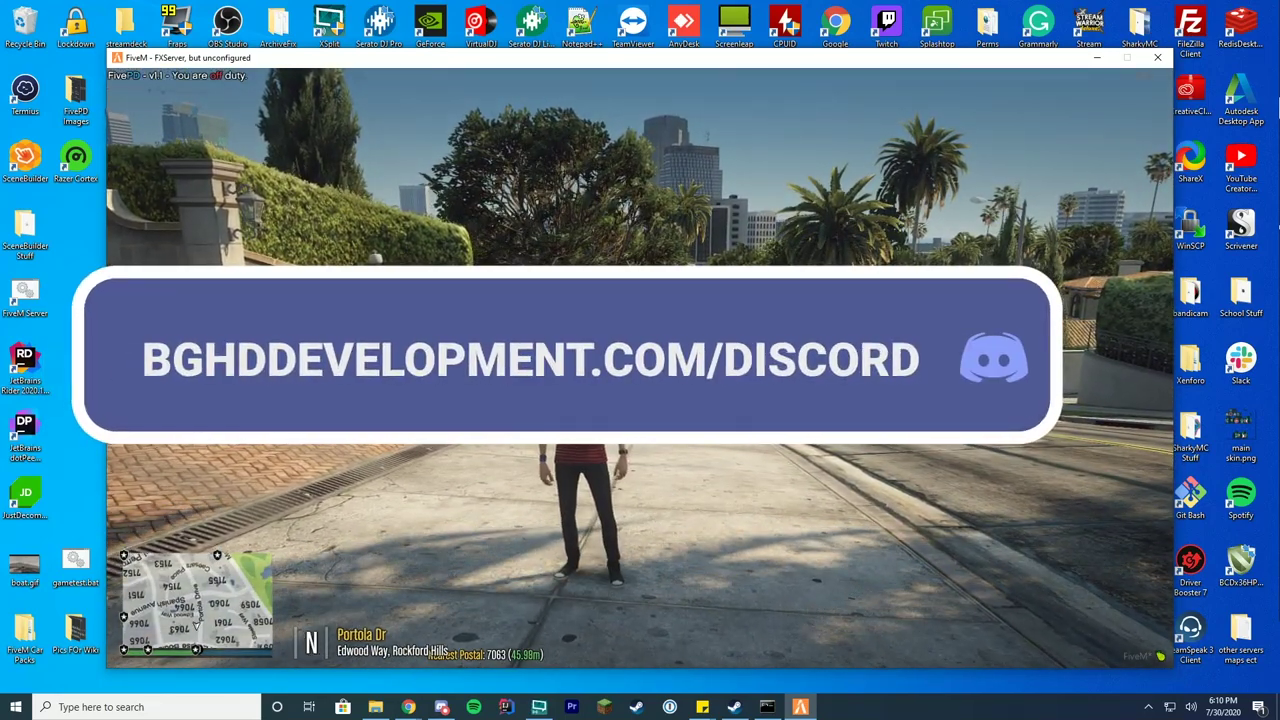